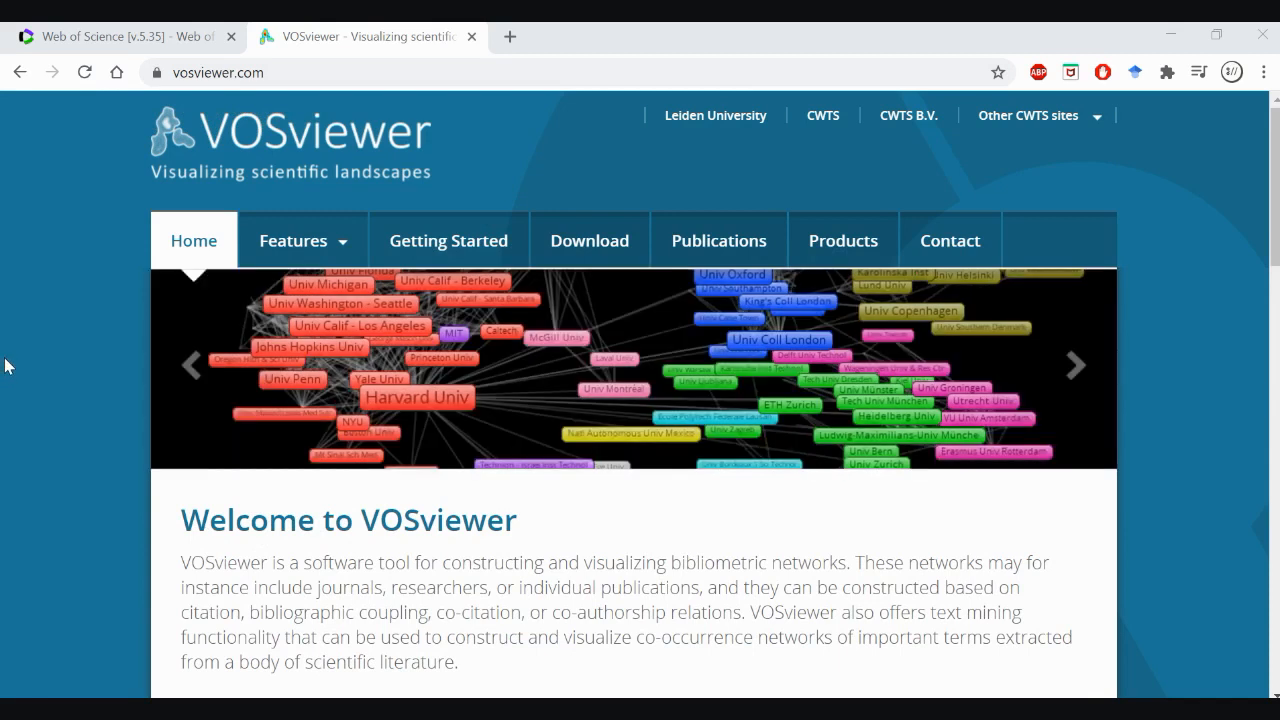
# Open the VOSviewer features highlights and read through the data, visualization and techniques sections
pyautogui.scroll(-1, 5, 366)
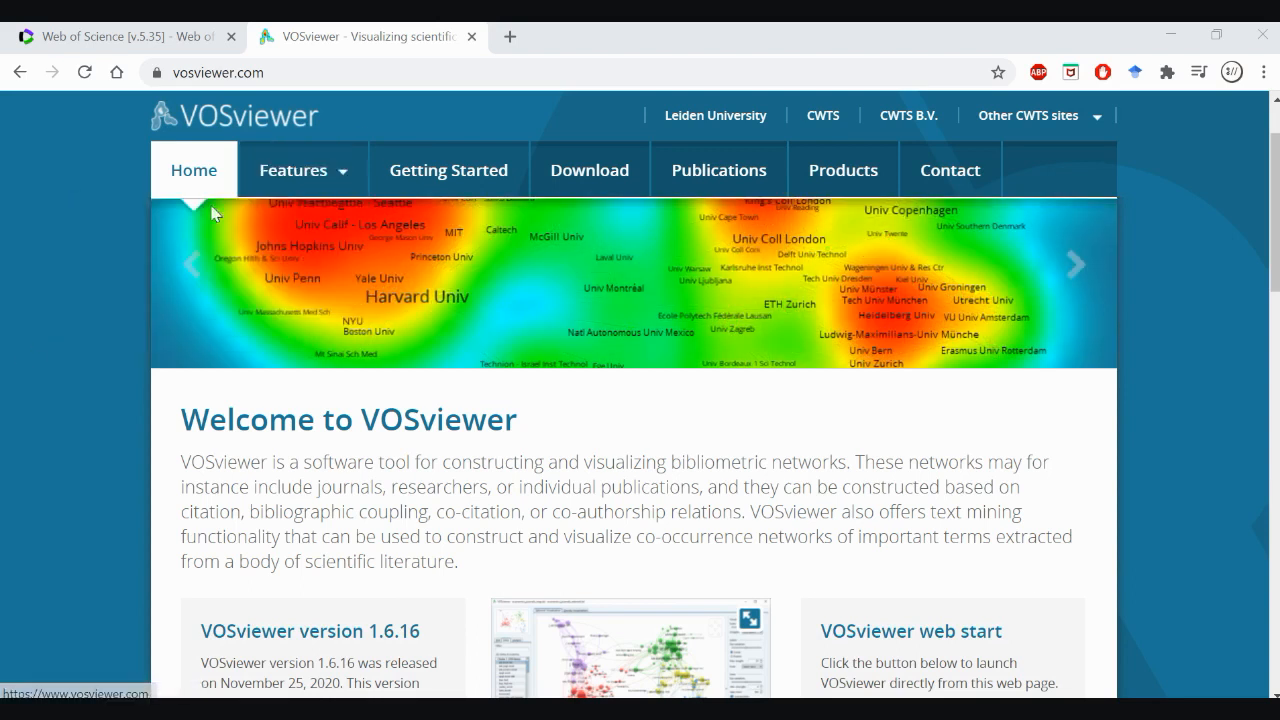
pyautogui.click(303, 262)
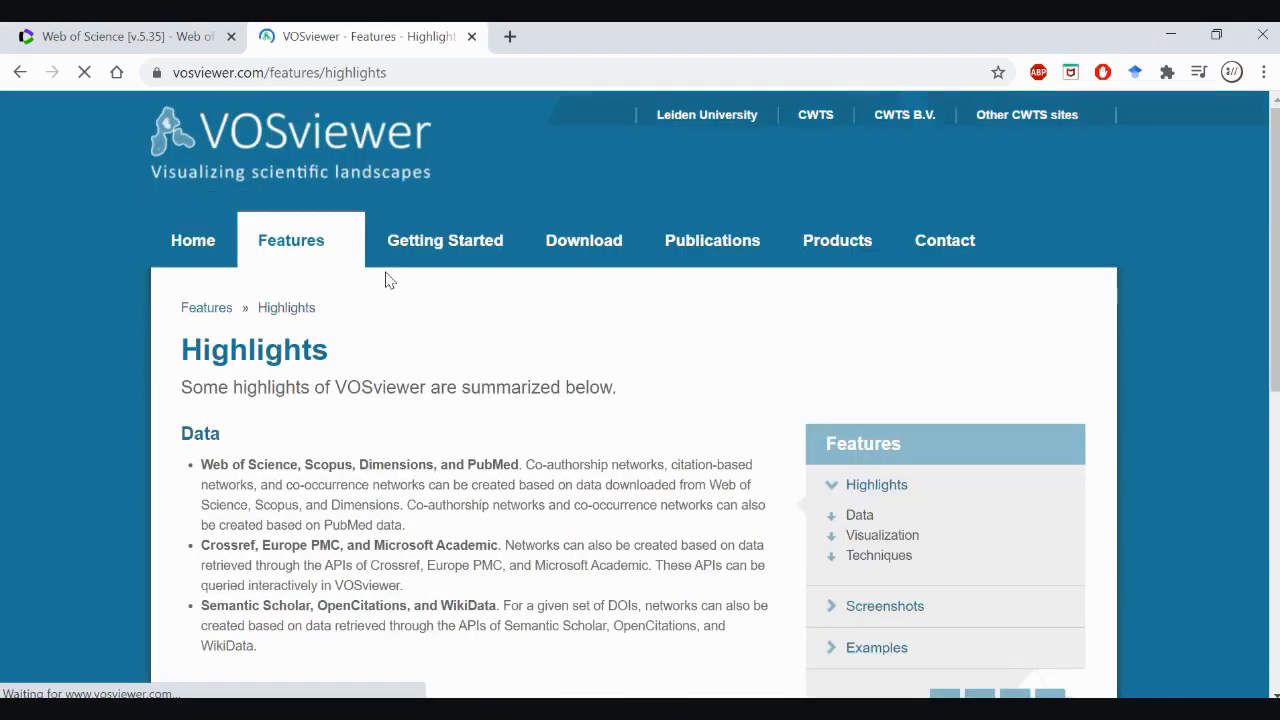
pyautogui.scroll(-2, 394, 283)
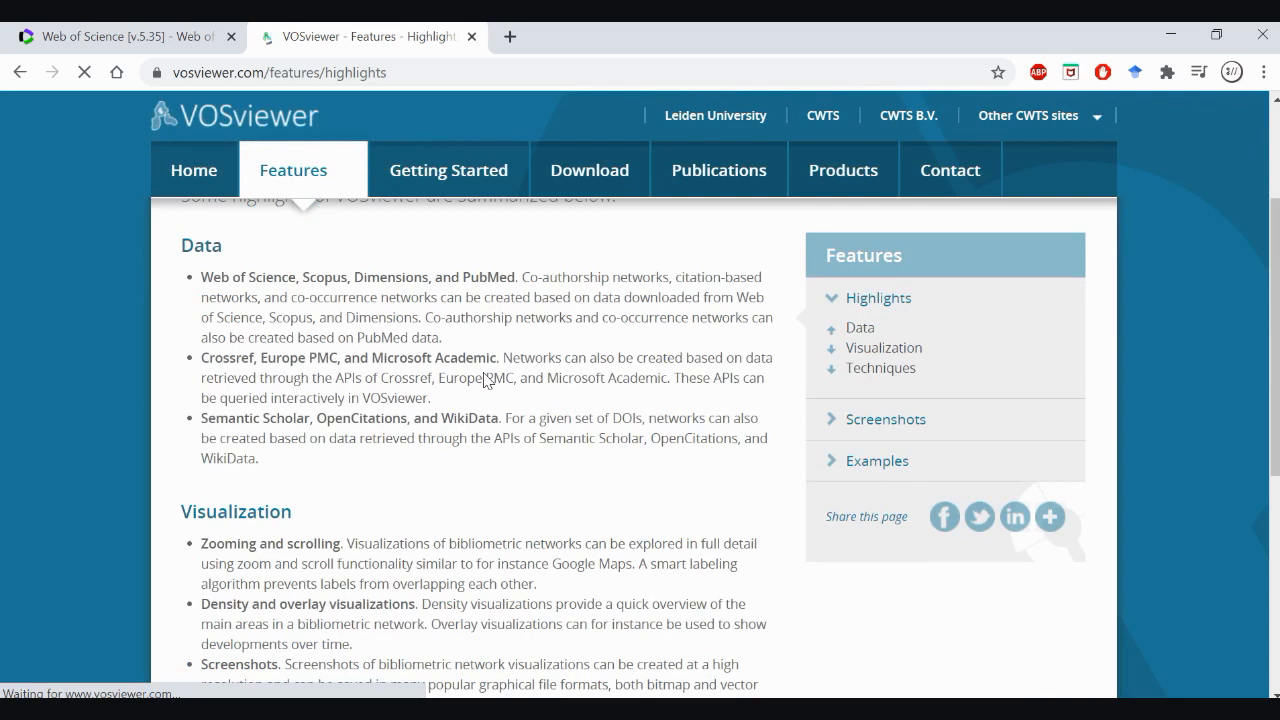
pyautogui.scroll(-5, 485, 380)
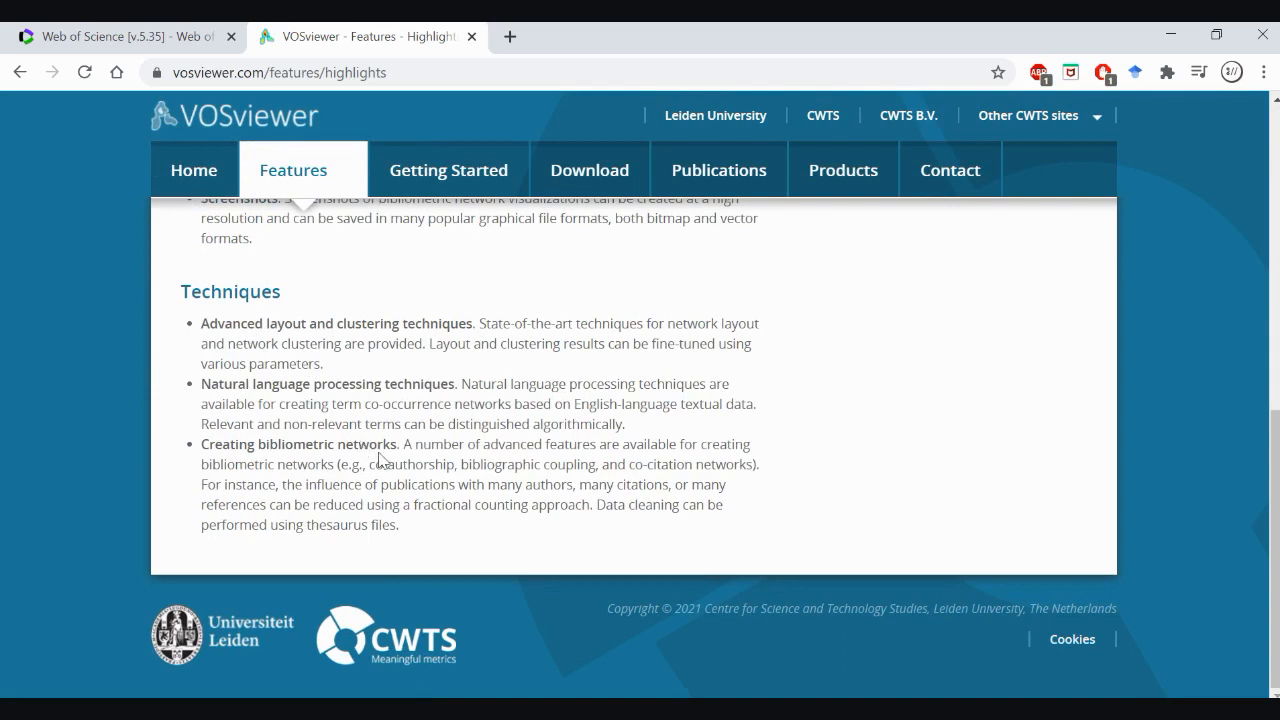
# Open the VOSviewer download page and review the download options for each operating system, the instructions and the web start section
pyautogui.click(614, 165)
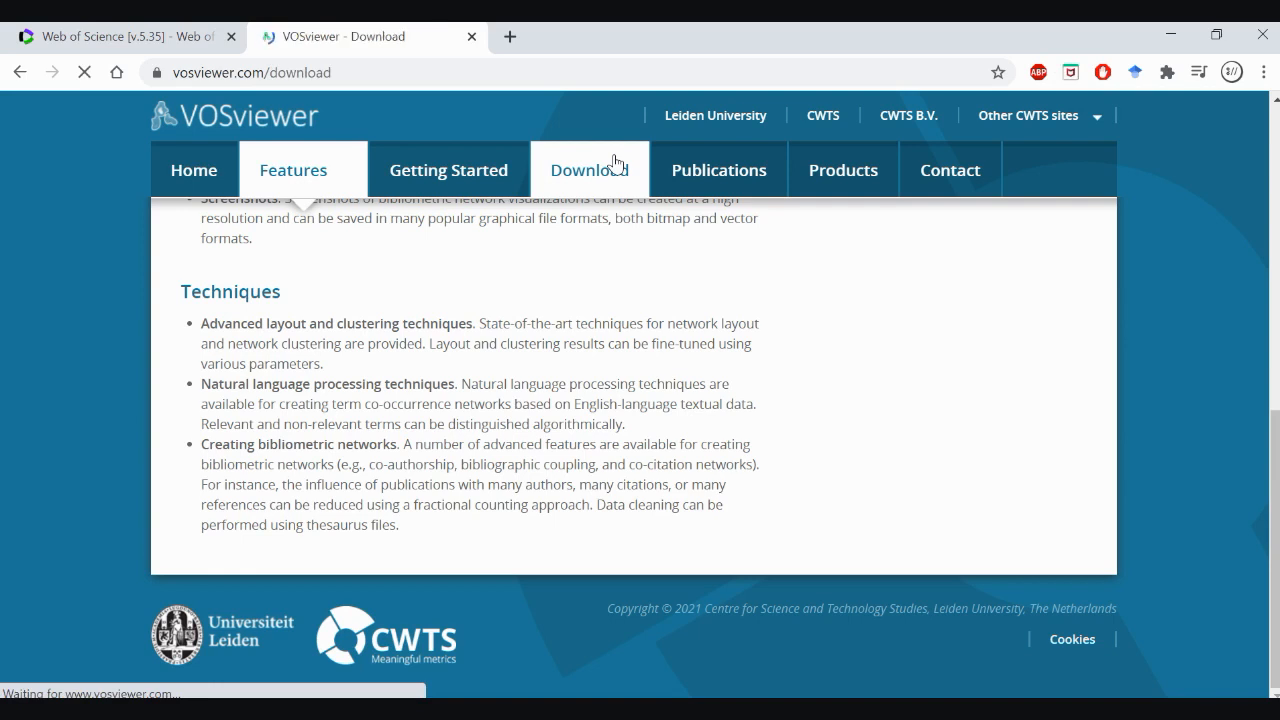
pyautogui.scroll(-1, 686, 397)
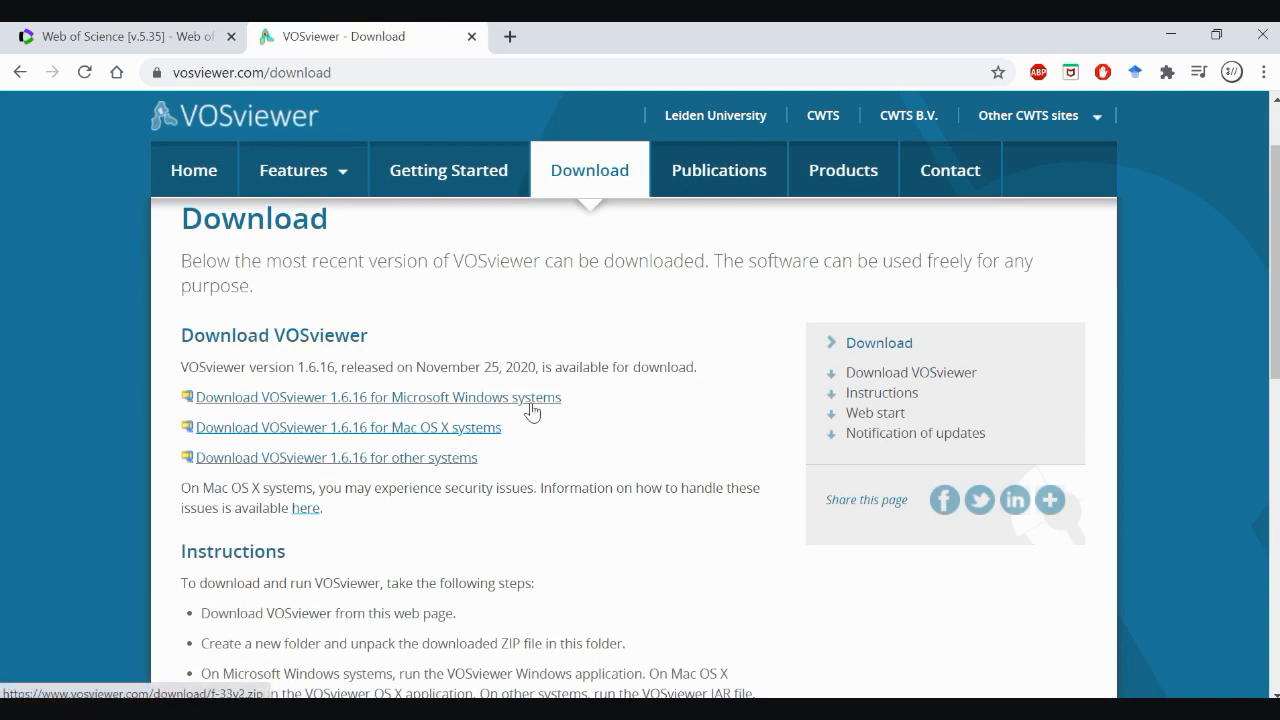
pyautogui.scroll(-1, 530, 410)
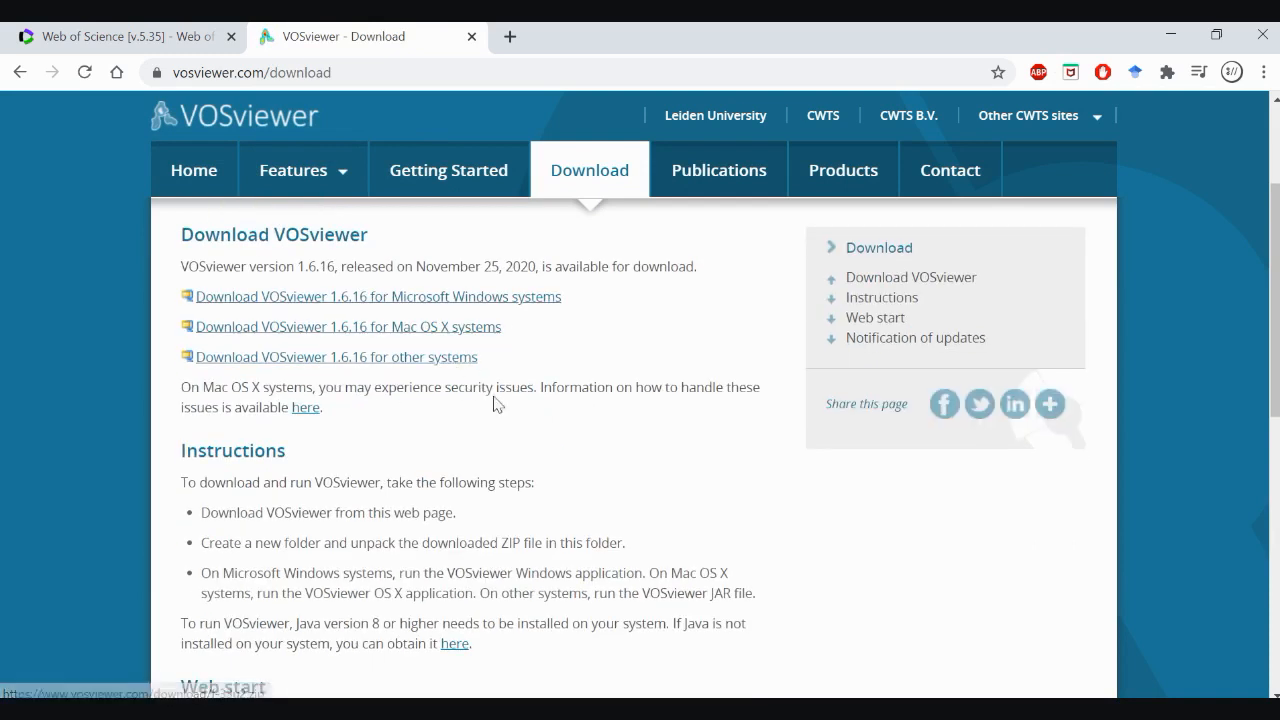
pyautogui.scroll(-4, 638, 442)
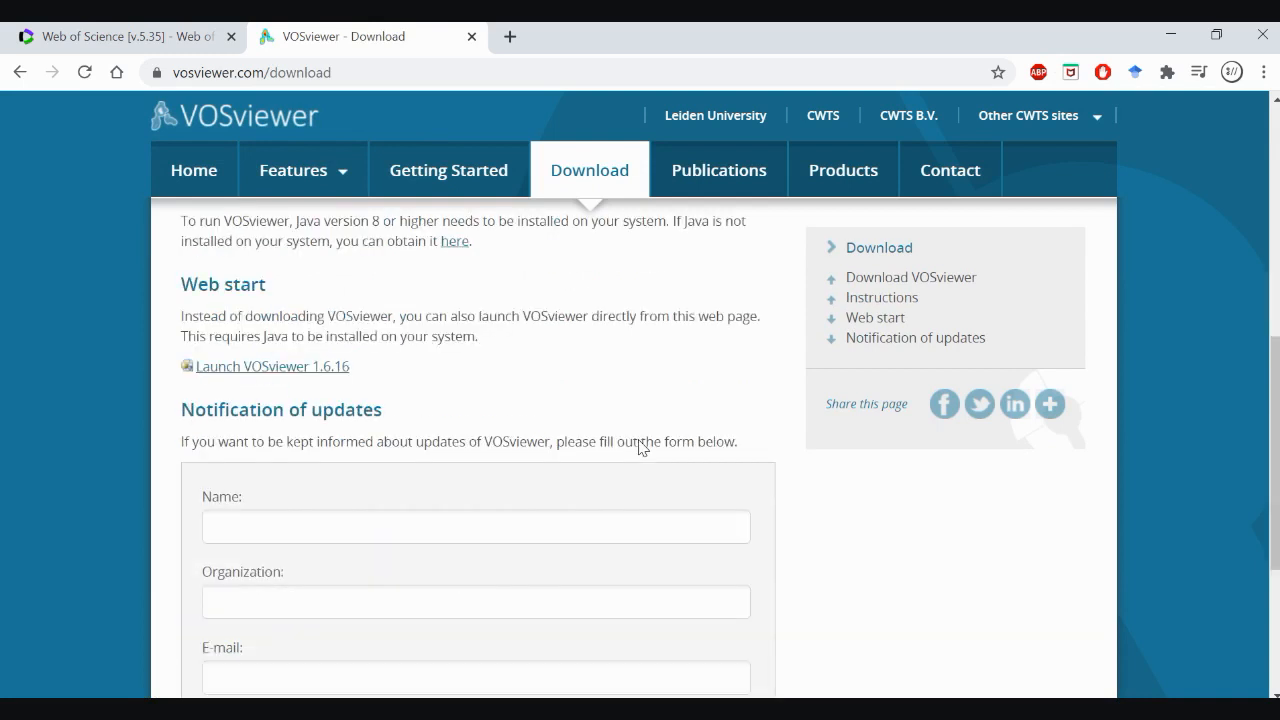
pyautogui.scroll(-3, 638, 442)
pyautogui.scroll(3, 640, 451)
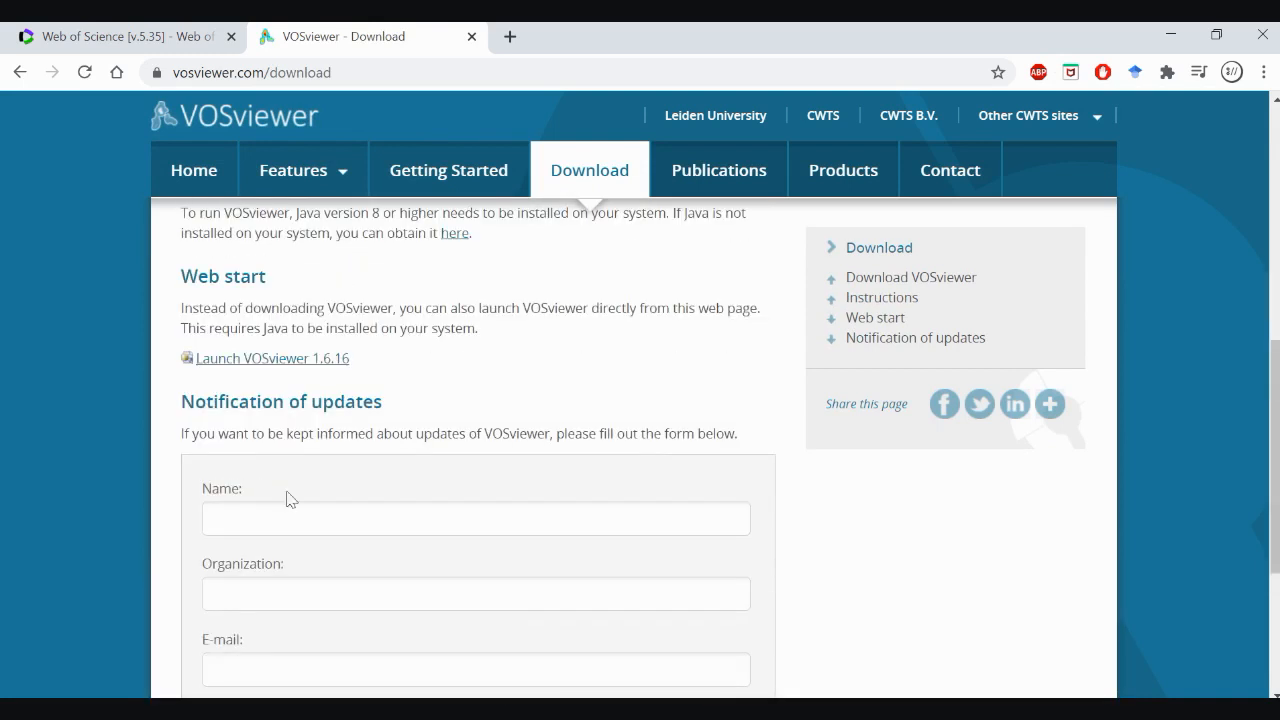
pyautogui.scroll(3, 474, 467)
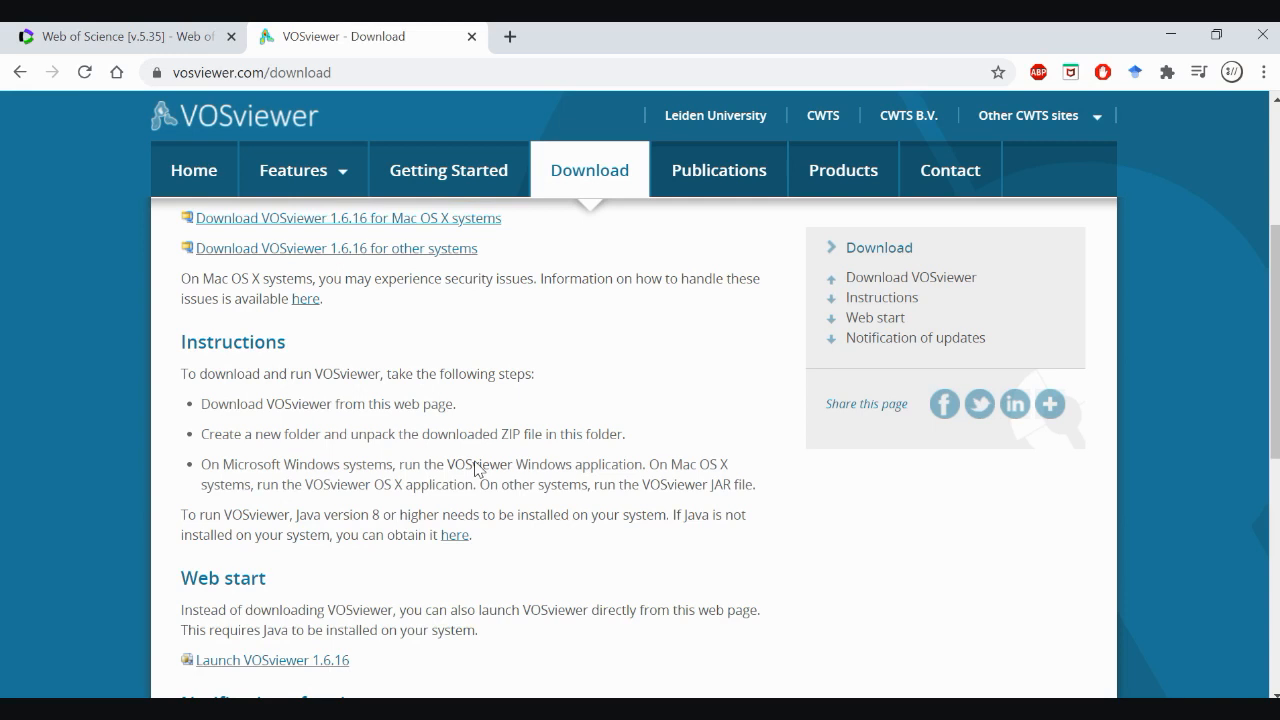
pyautogui.scroll(3, 476, 468)
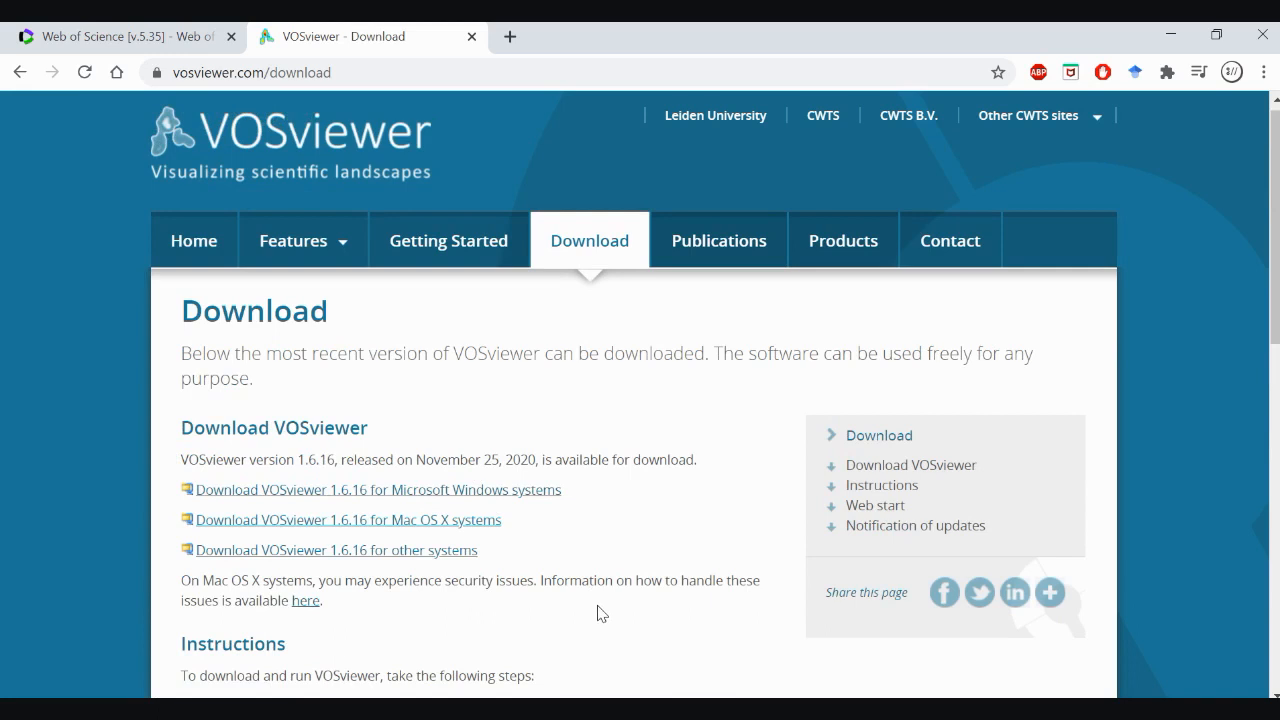
# Switch to Web of Science and enter "smart city" as the first topic term for a Core Collection search
pyautogui.click(157, 30)
pyautogui.click(477, 389)
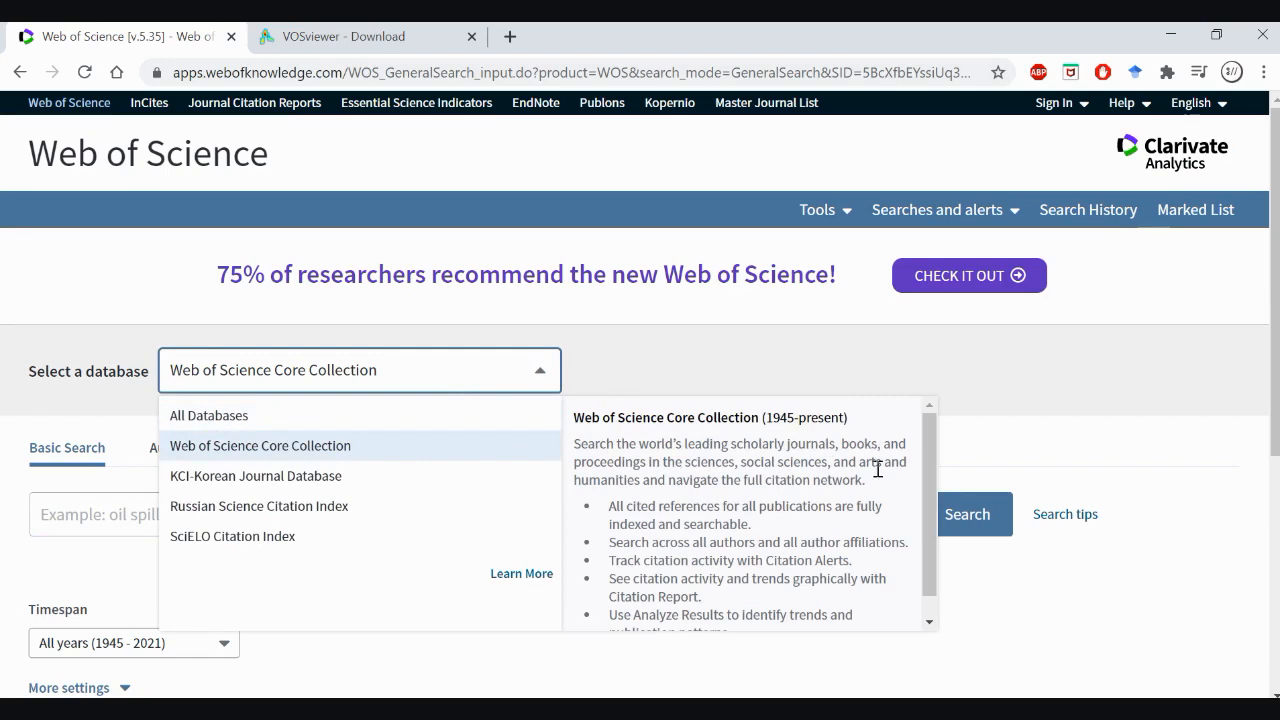
pyautogui.click(600, 352)
pyautogui.click(427, 509)
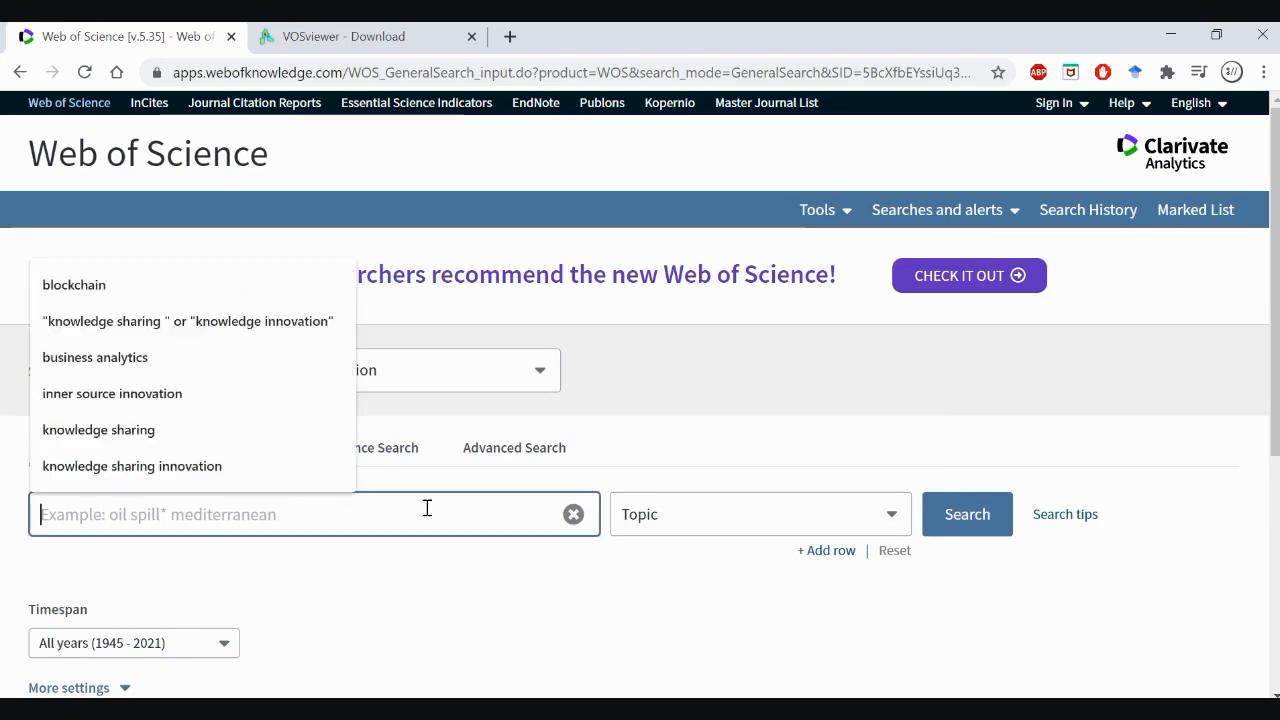
pyautogui.write('b')
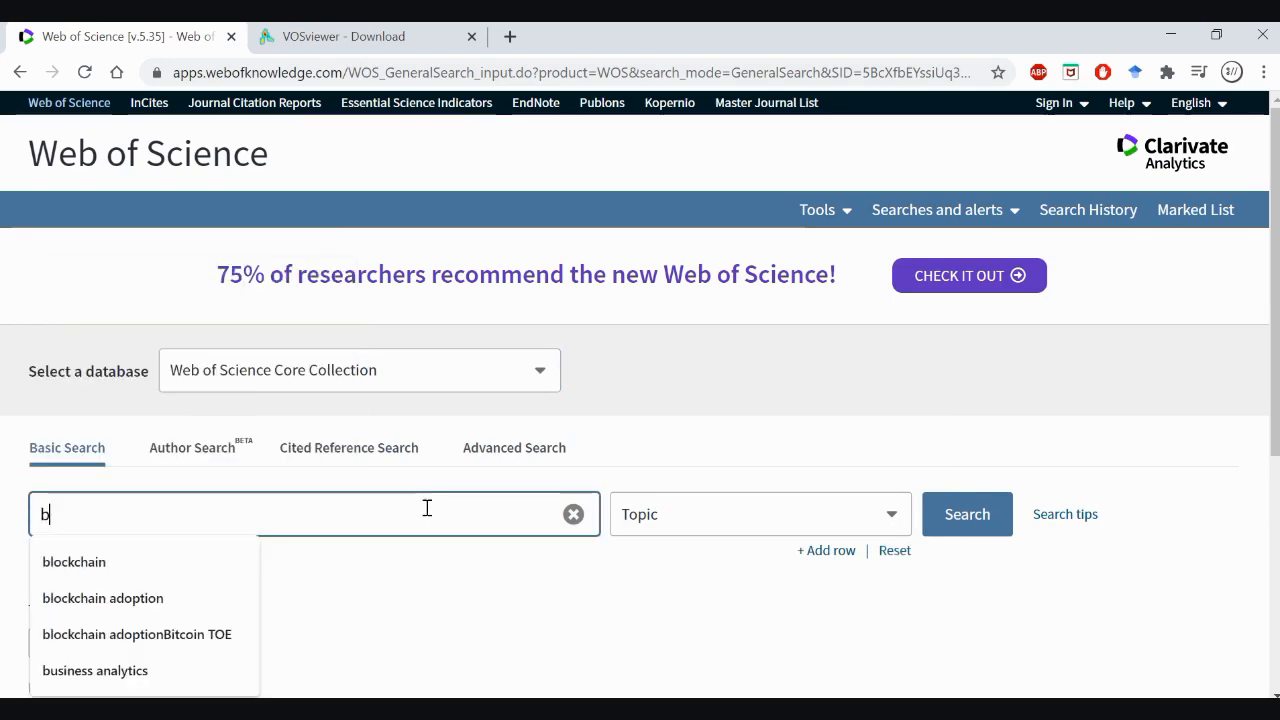
pyautogui.write('lo')
pyautogui.press('BackSpace')
pyautogui.press('BackSpace')
pyautogui.press('BackSpace')
pyautogui.write('smart city')
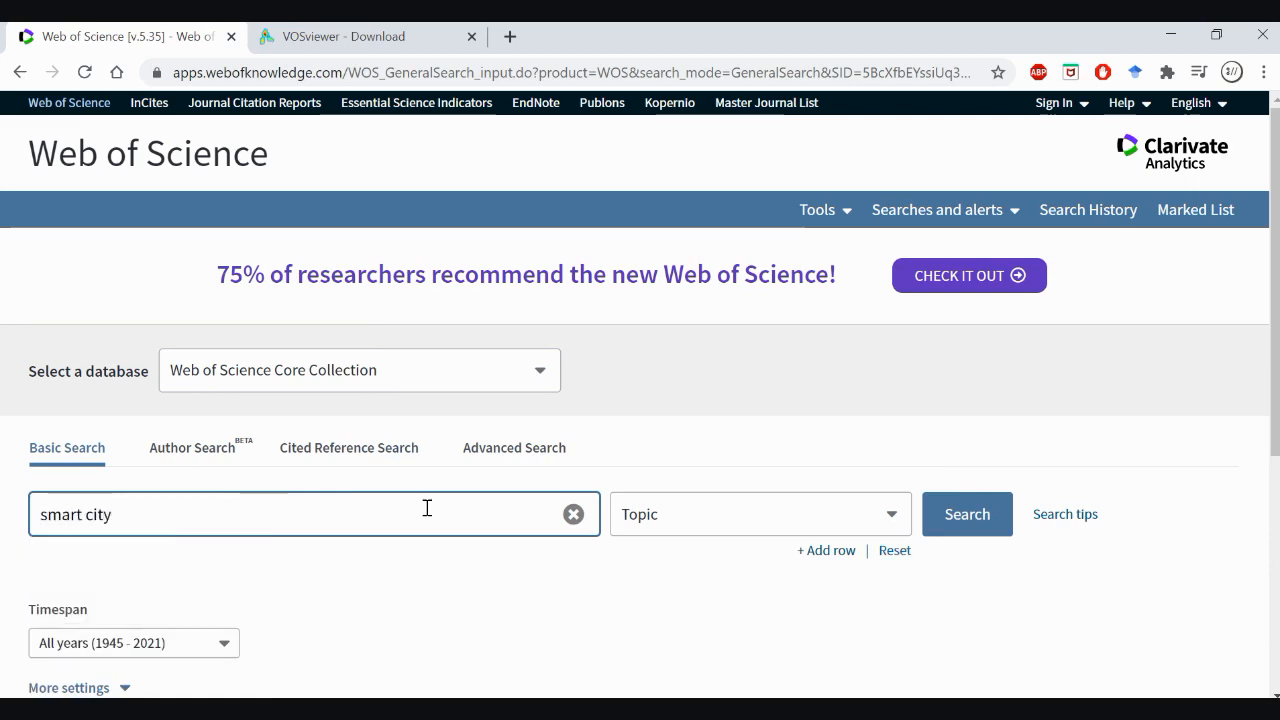
# Add a second topic row combined with And, enter "blockchain", and run the search
pyautogui.click(826, 550)
pyautogui.click(381, 570)
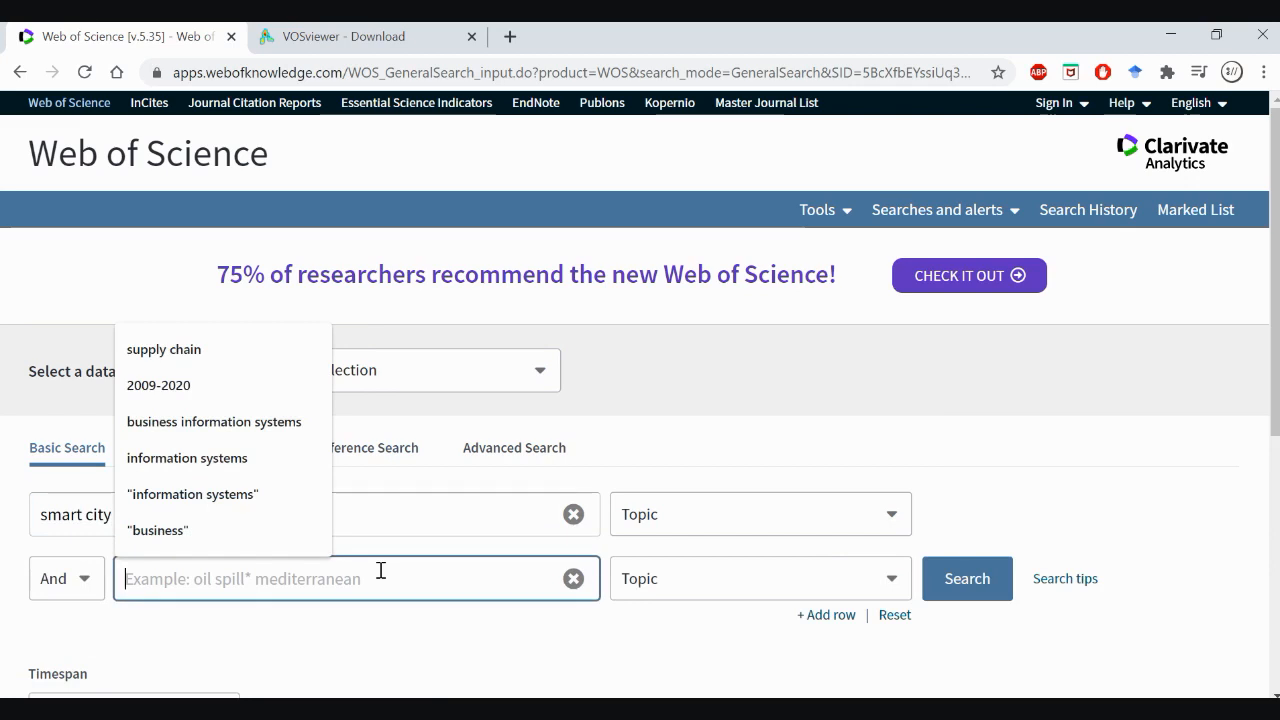
pyautogui.write('blockchain')
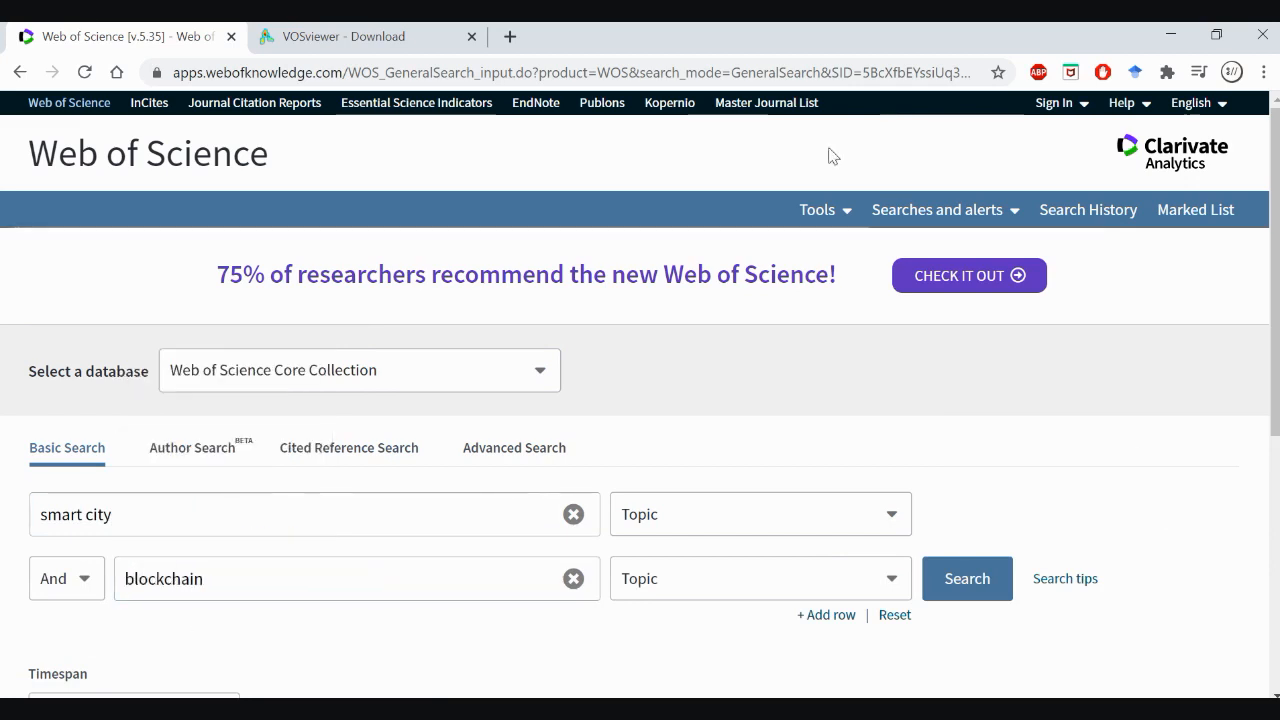
pyautogui.scroll(-1, 835, 295)
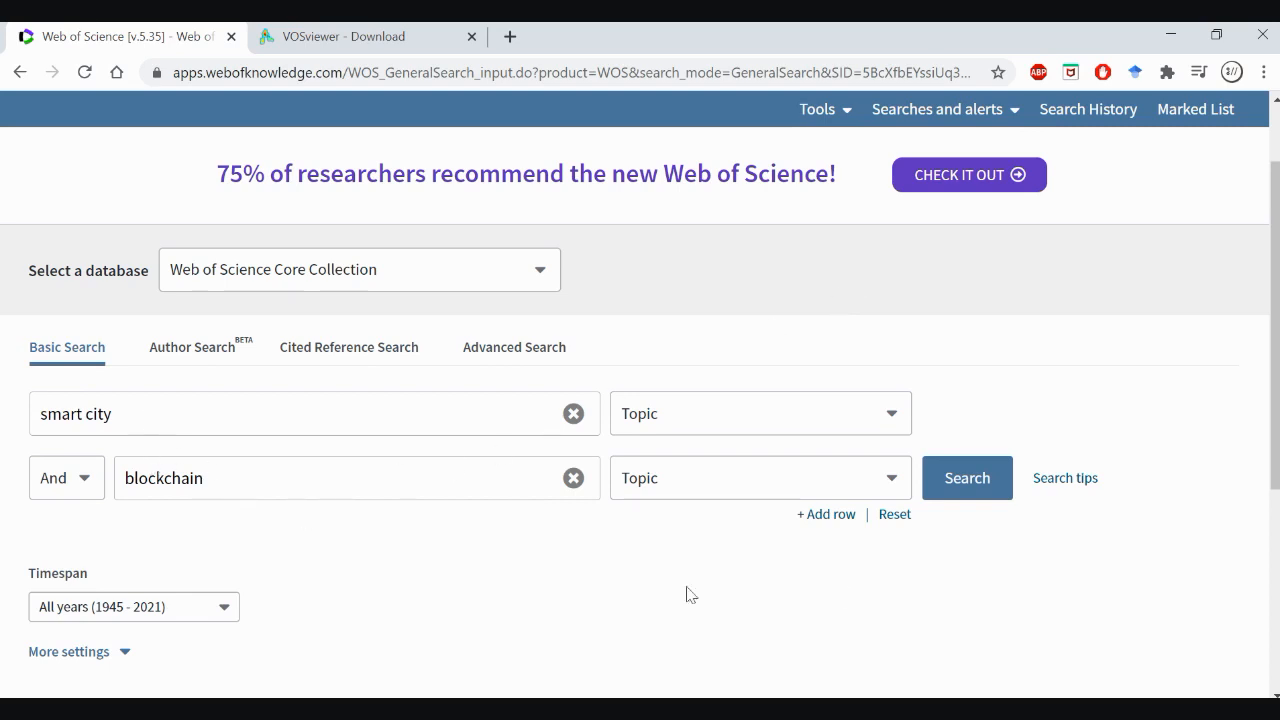
pyautogui.click(1001, 488)
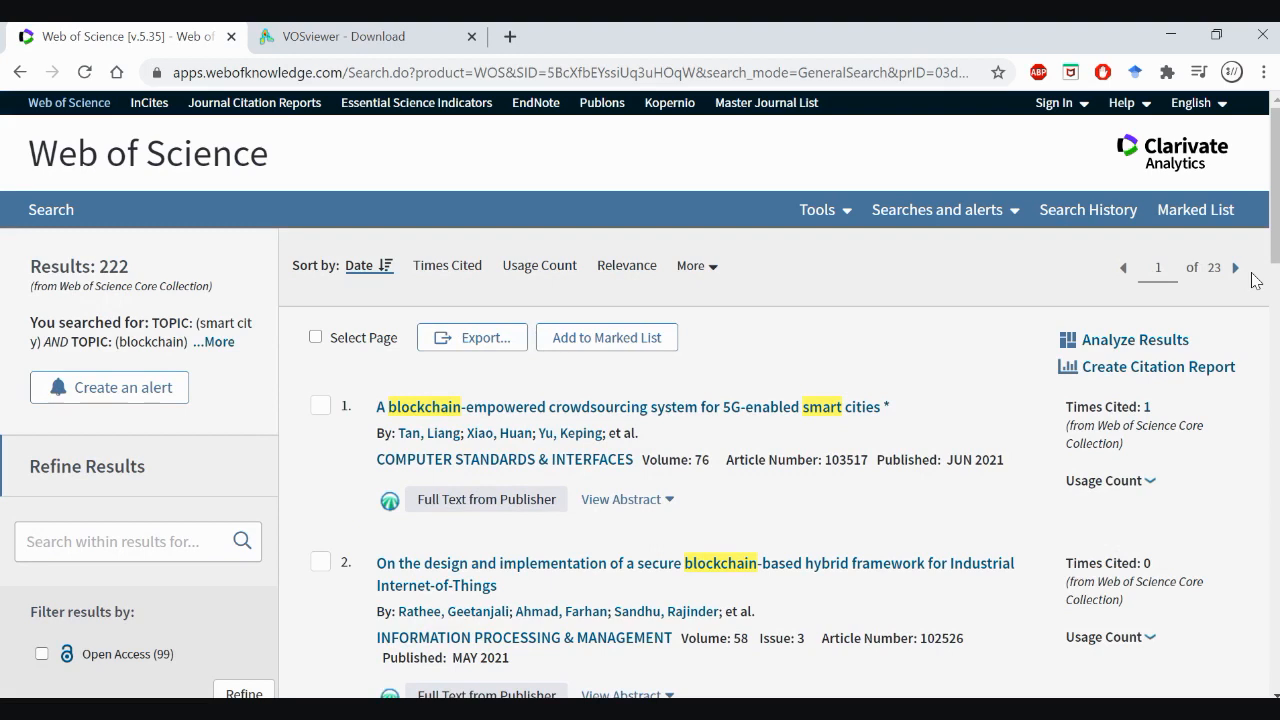
# Look through the search results, highlighting the first article's title and the total number of results
pyautogui.scroll(-9, 1257, 280)
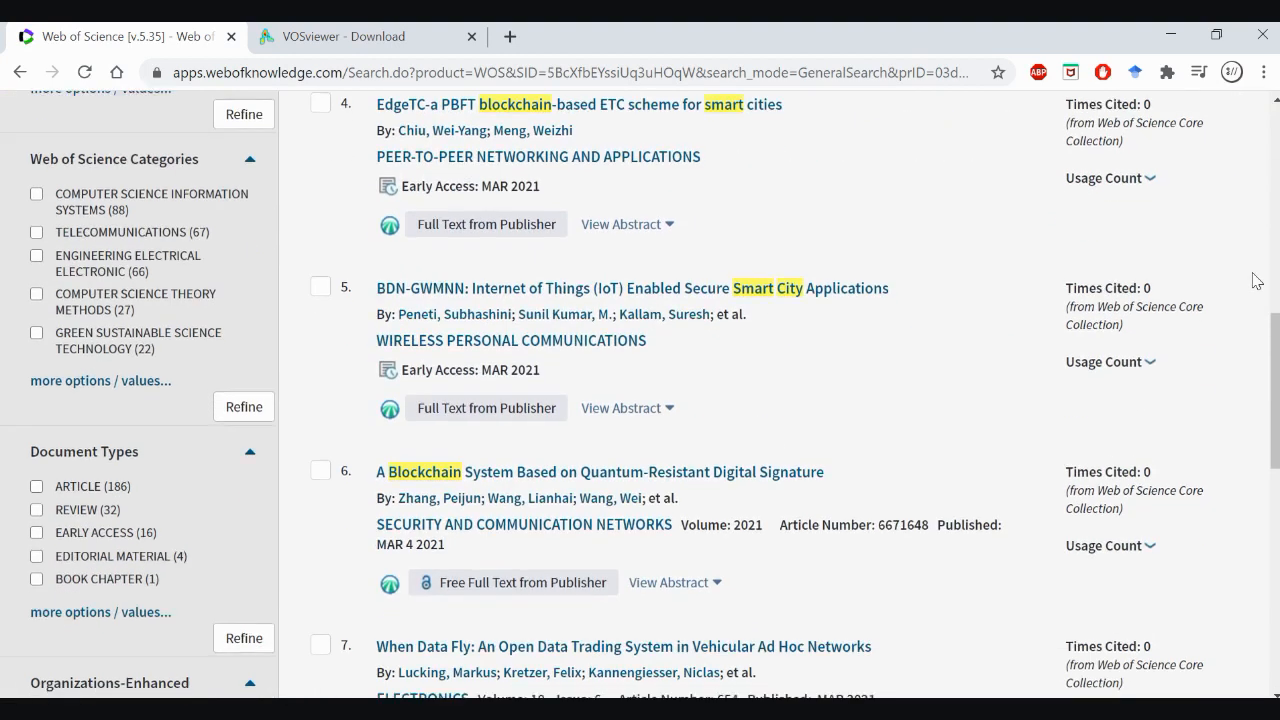
pyautogui.scroll(-5, 1257, 280)
pyautogui.scroll(13, 1257, 280)
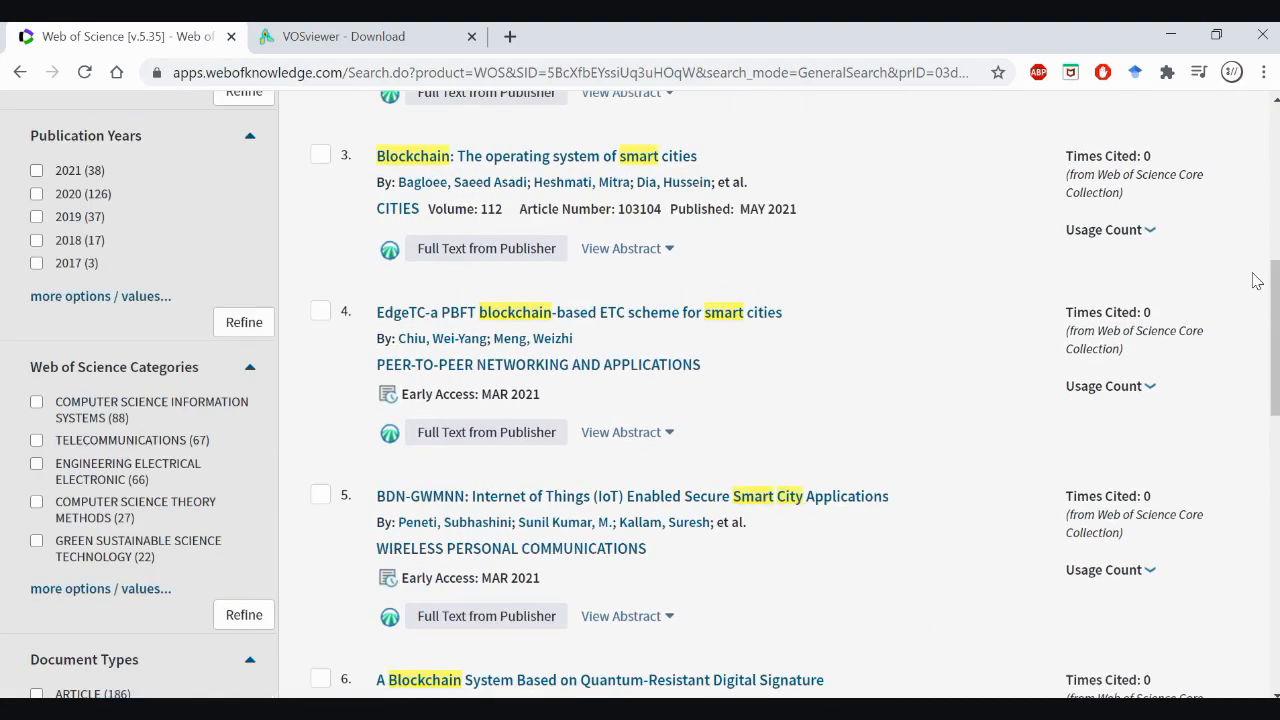
pyautogui.scroll(2, 1257, 280)
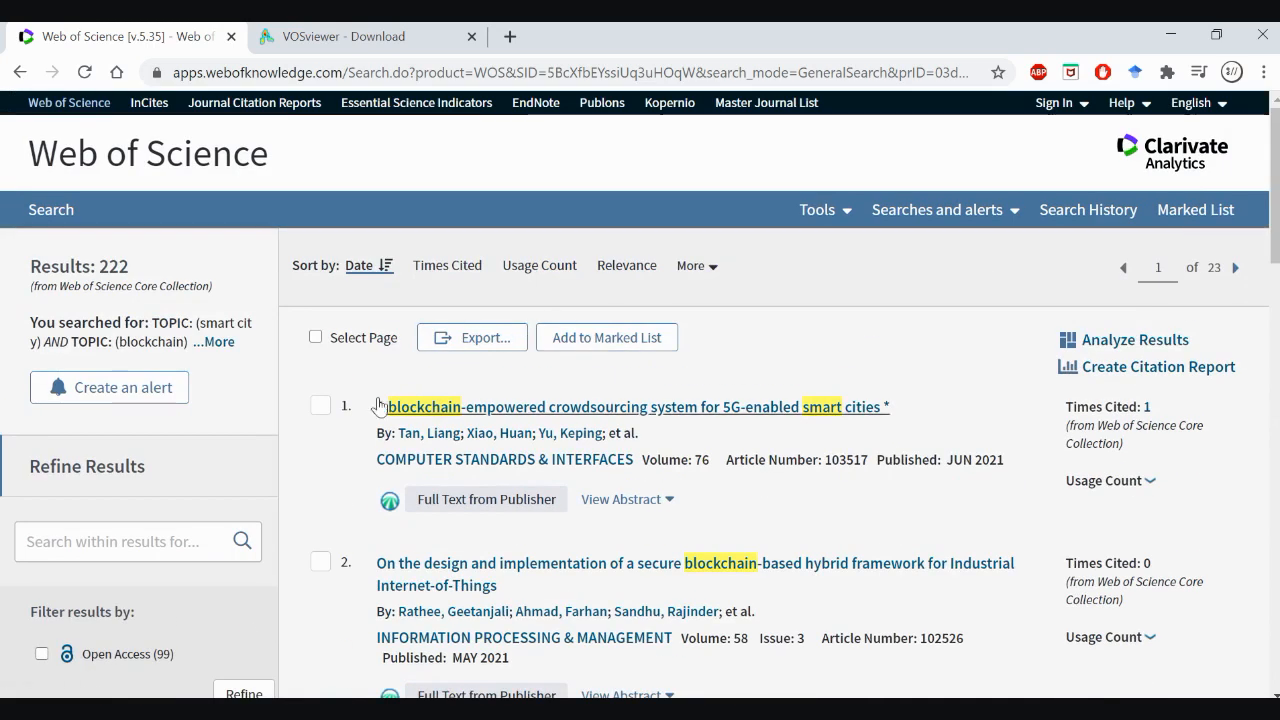
pyautogui.moveTo(368, 410); pyautogui.dragTo(922, 405)
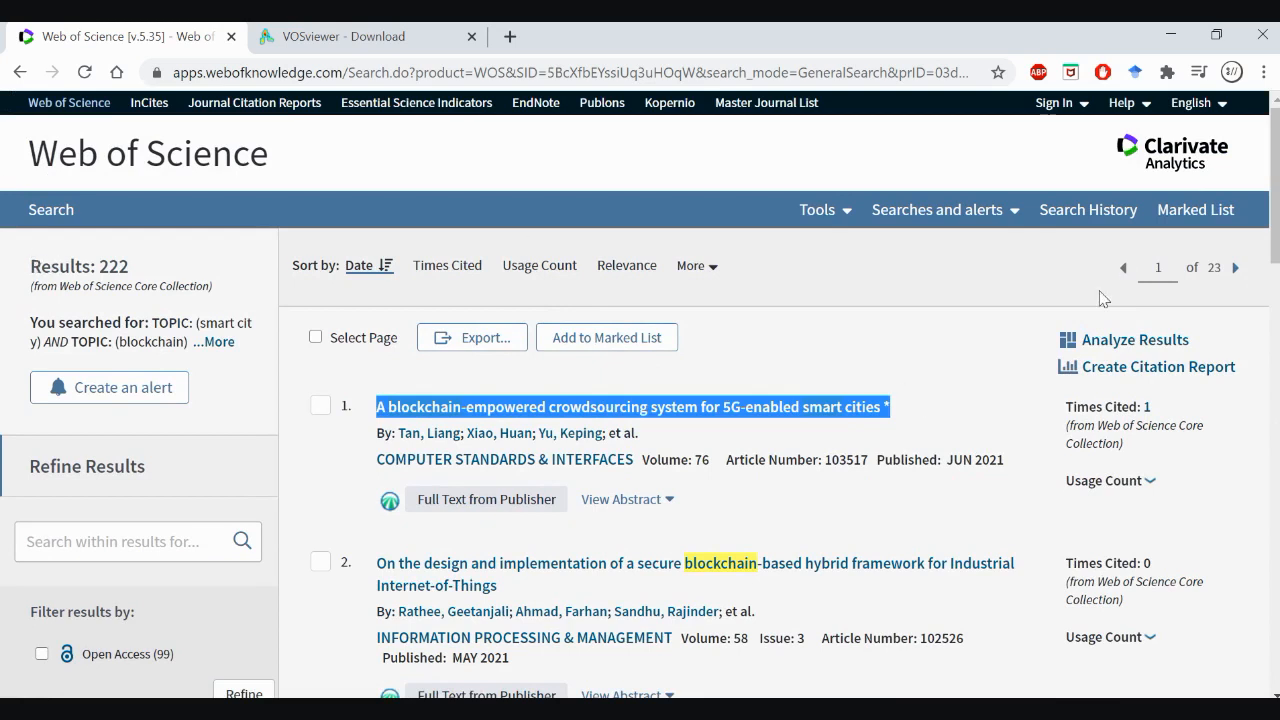
pyautogui.moveTo(31, 265); pyautogui.dragTo(145, 270)
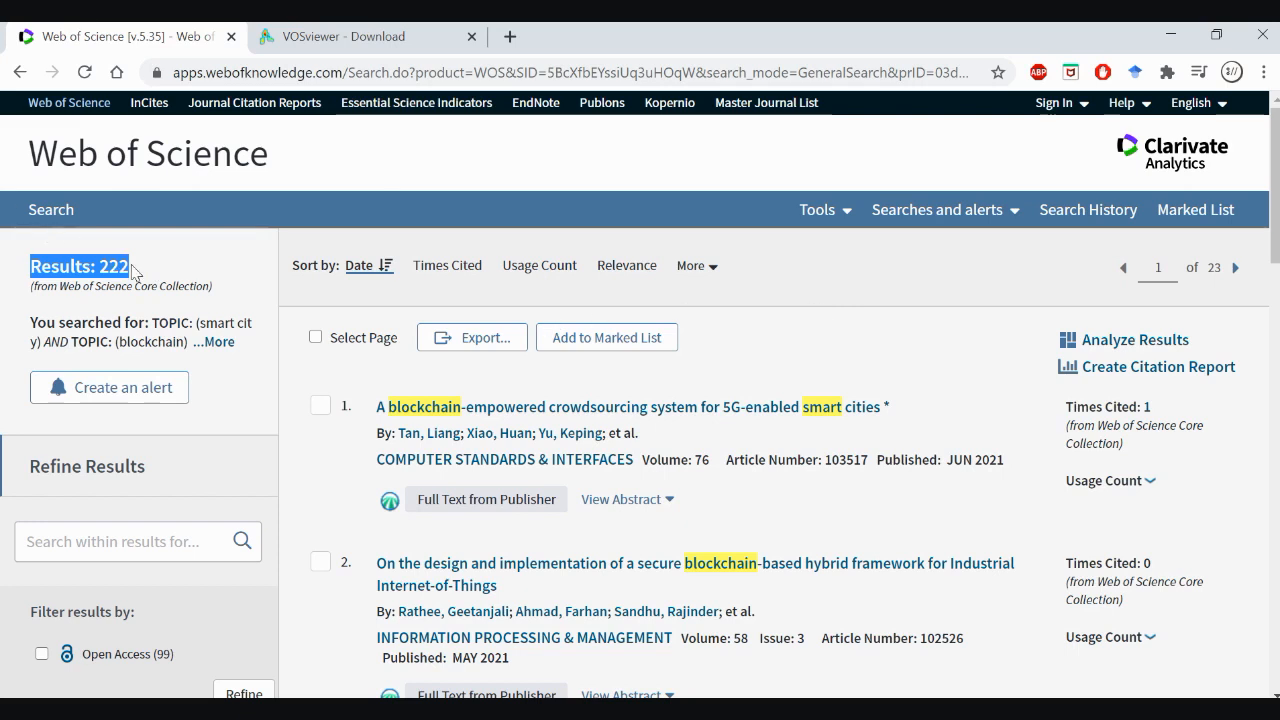
# Set up an export to other file formats for records 1 to 222, with Full Record and Cited References as content
pyautogui.click(474, 344)
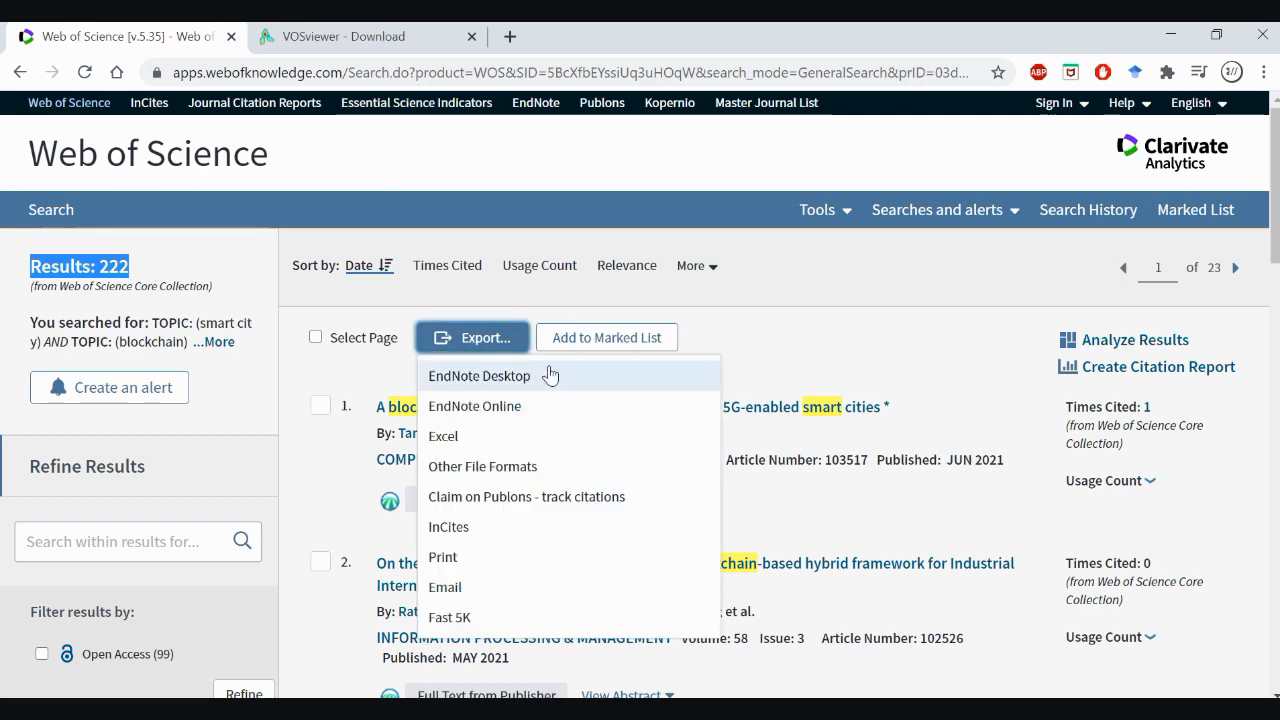
pyautogui.click(583, 470)
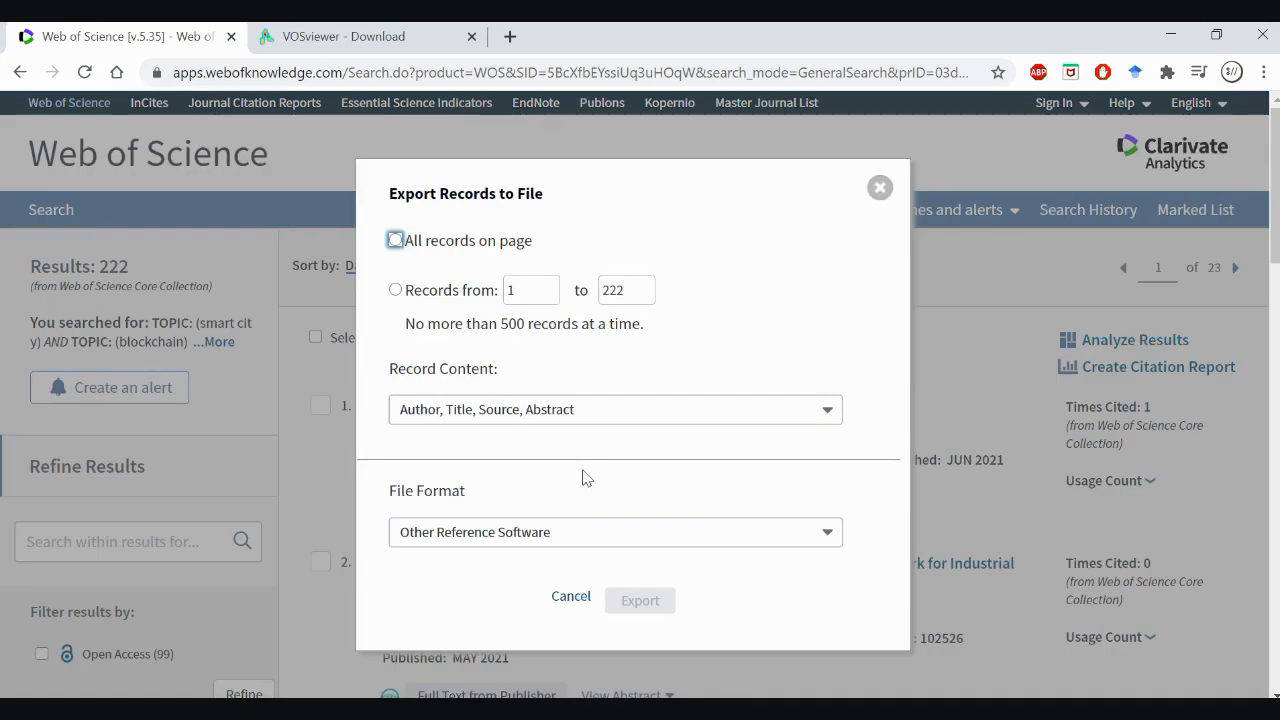
pyautogui.click(396, 292)
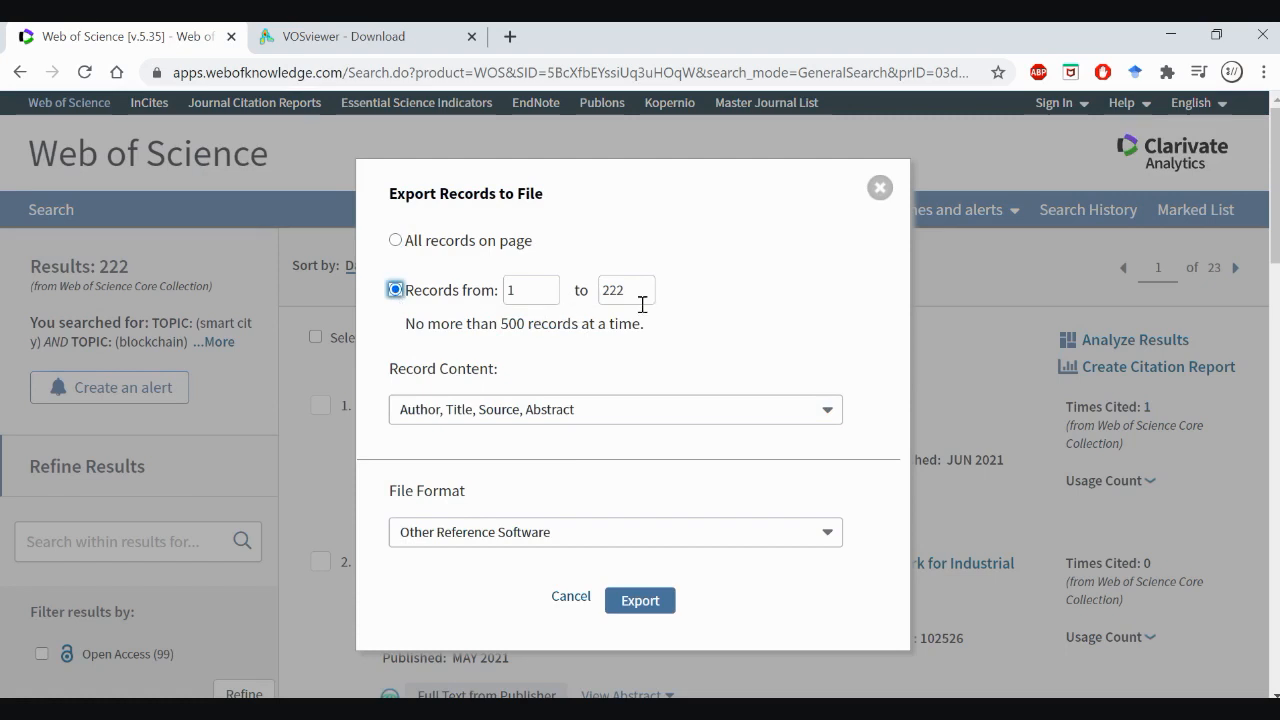
pyautogui.click(624, 414)
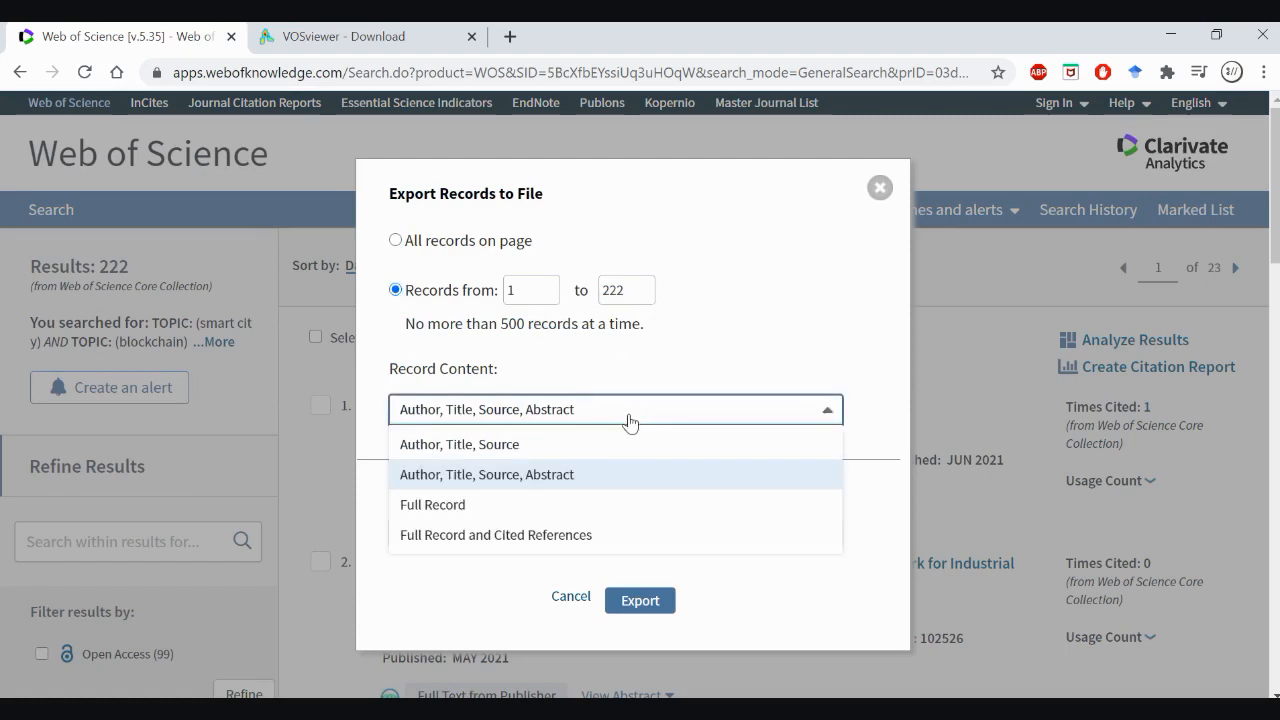
pyautogui.click(631, 535)
# Choose Tab-delimited (Win) as the file format and export the records
pyautogui.scroll(-2, 724, 485)
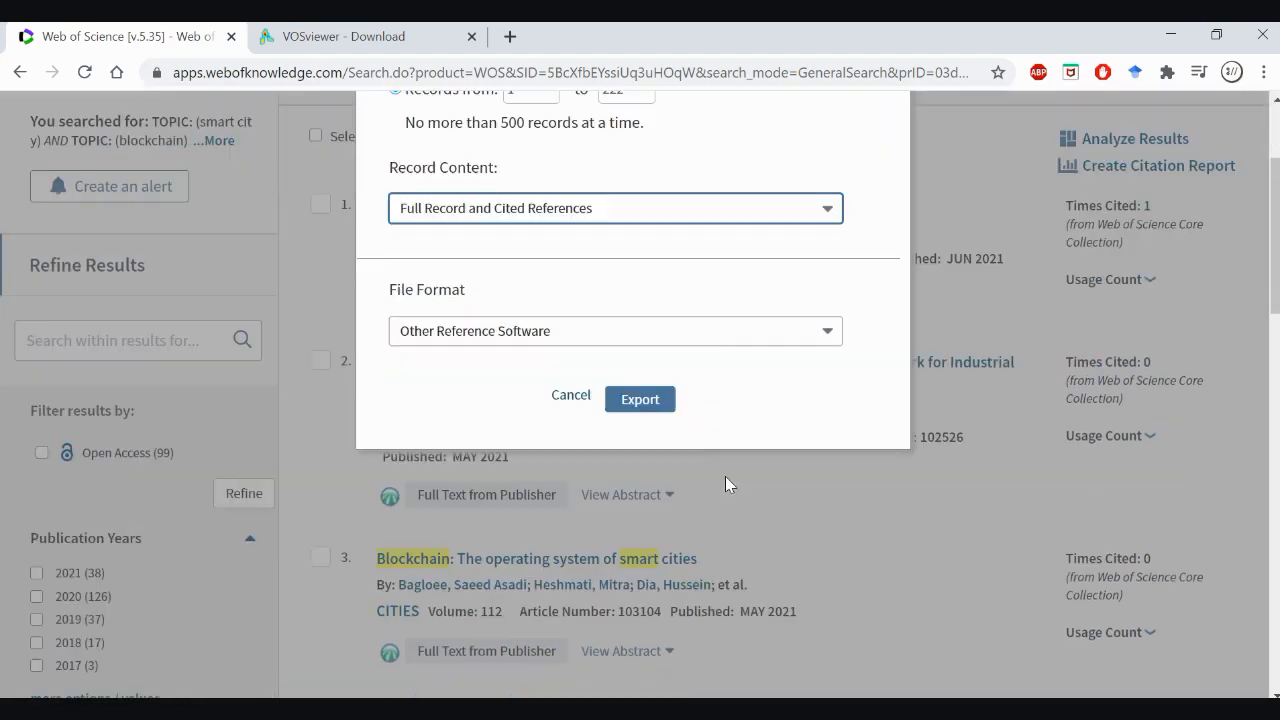
pyautogui.click(695, 345)
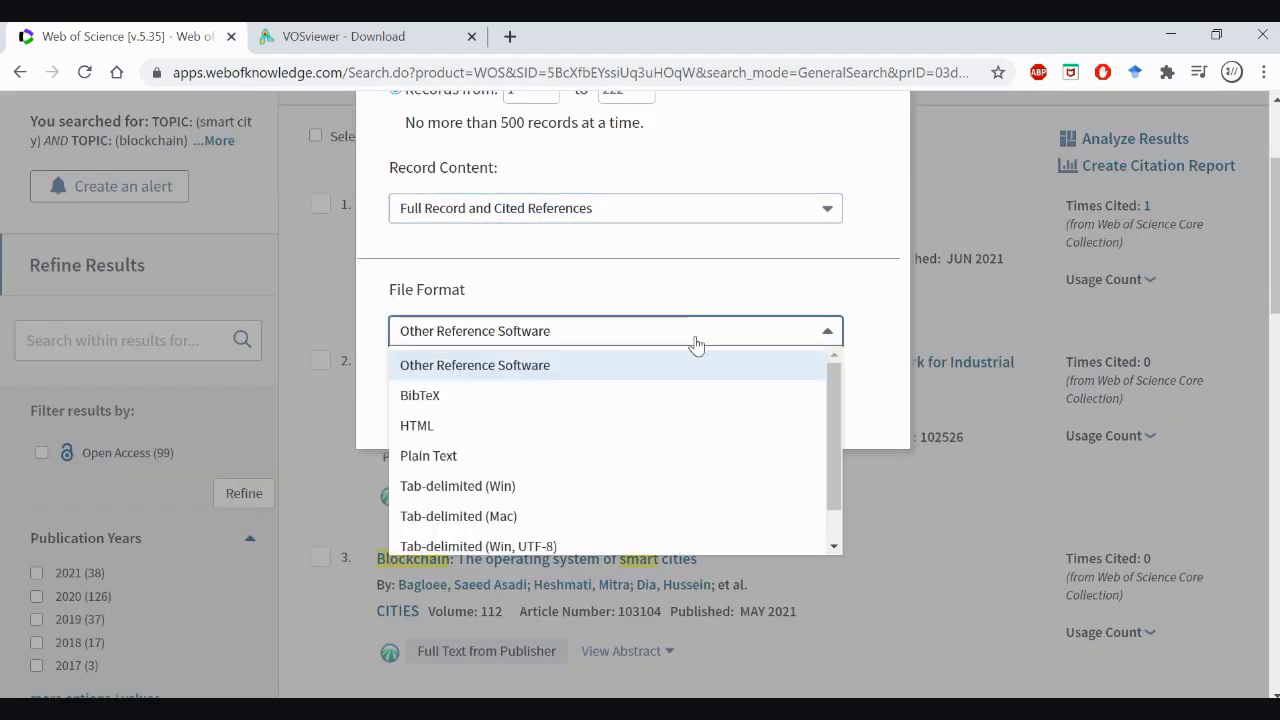
pyautogui.click(694, 485)
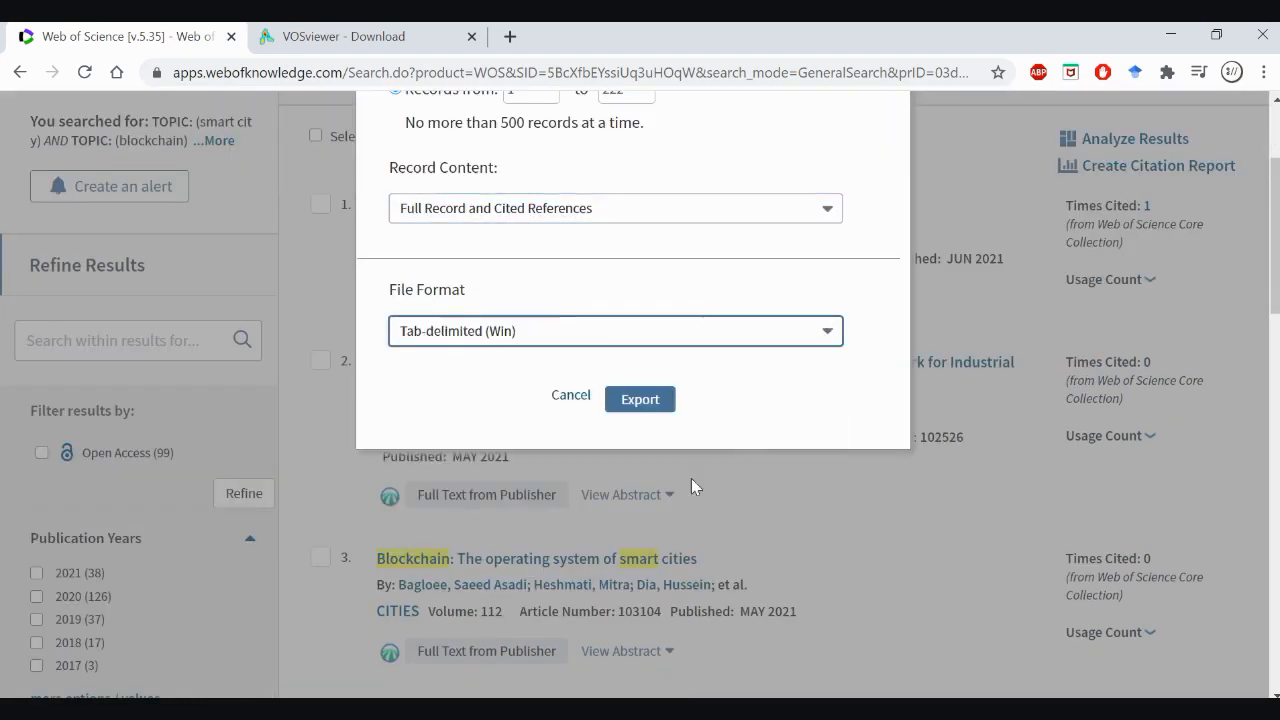
pyautogui.scroll(2, 691, 485)
pyautogui.click(592, 532)
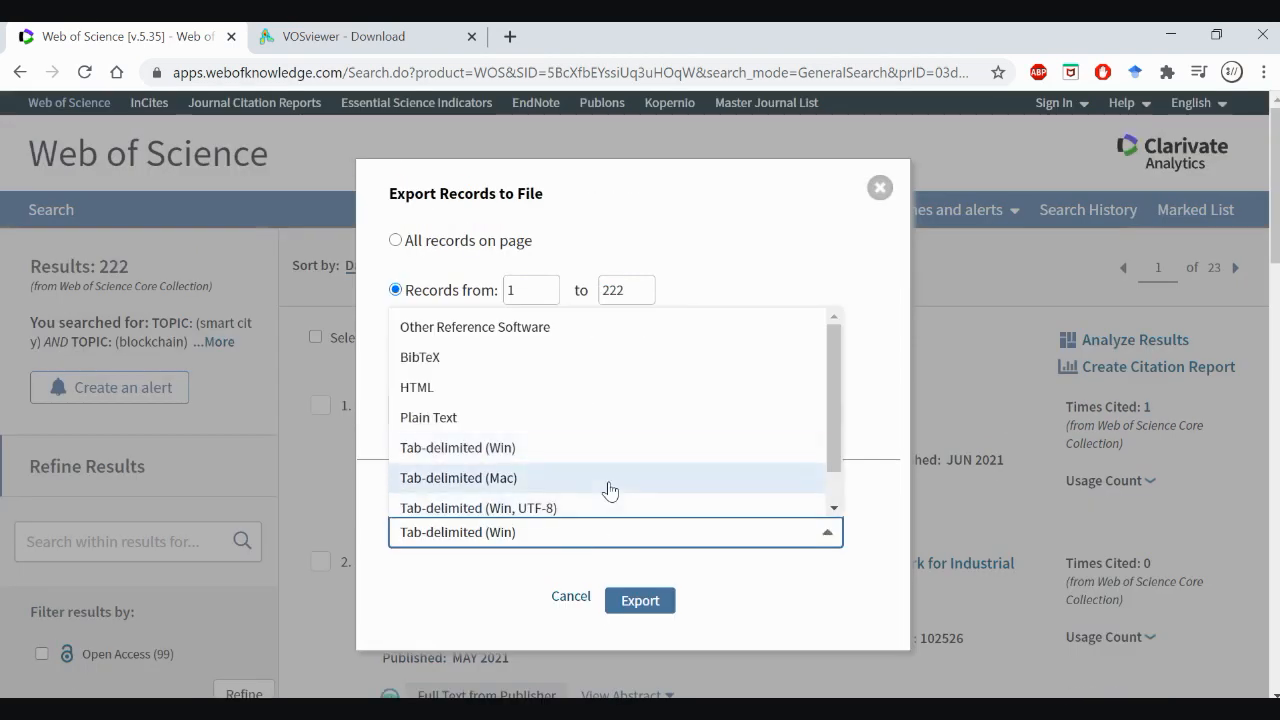
pyautogui.click(738, 612)
pyautogui.click(651, 603)
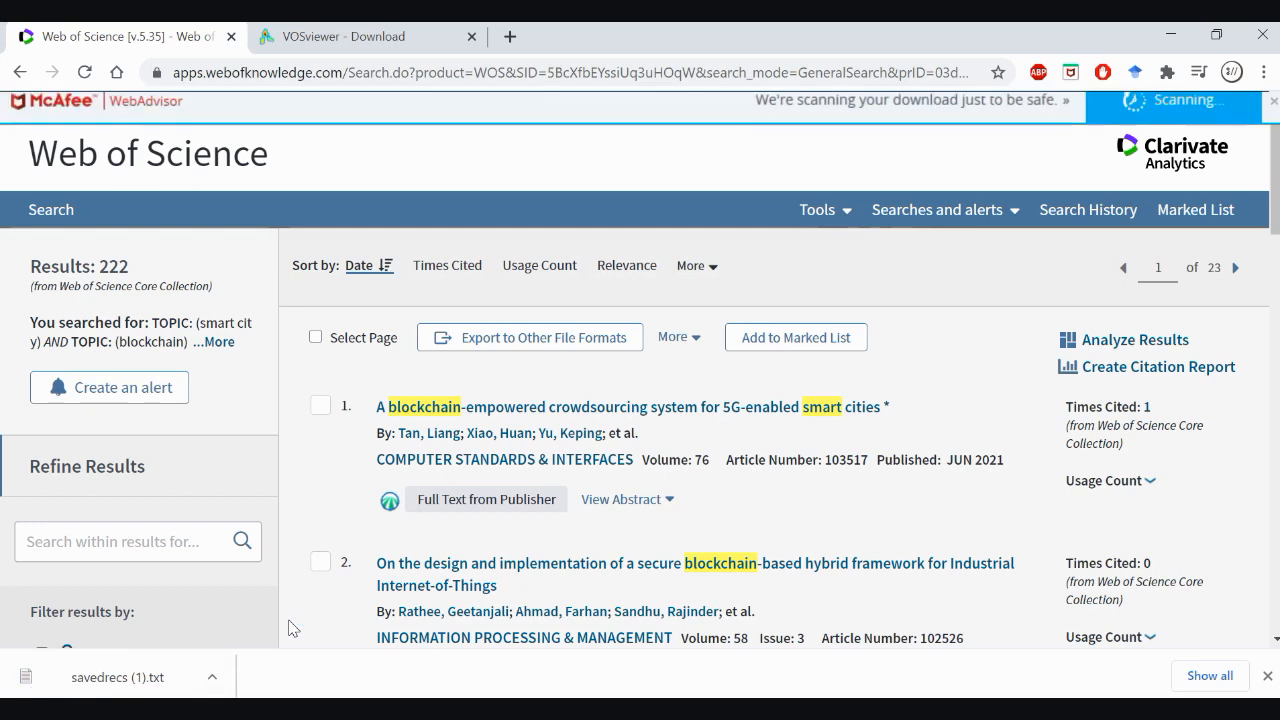
# Open the downloaded savedrecs (1).txt in Notepad and maximize the window to examine the exported records
pyautogui.click(177, 684)
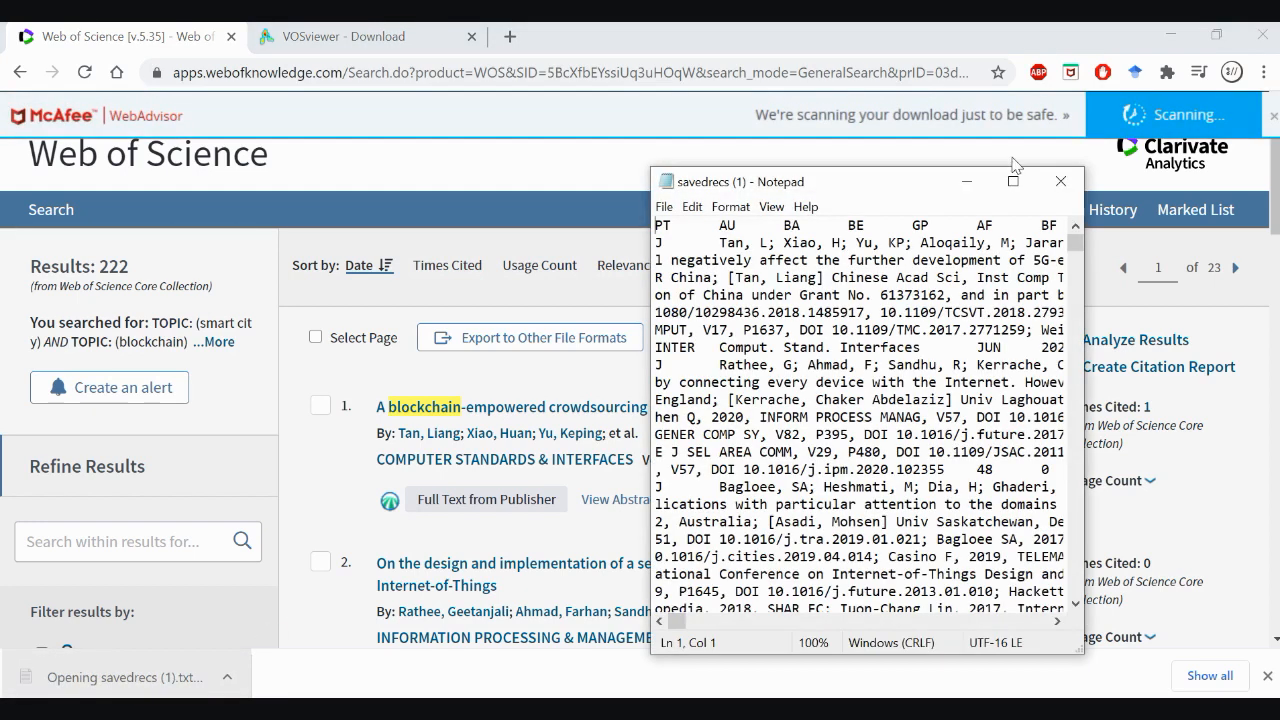
pyautogui.click(1013, 181)
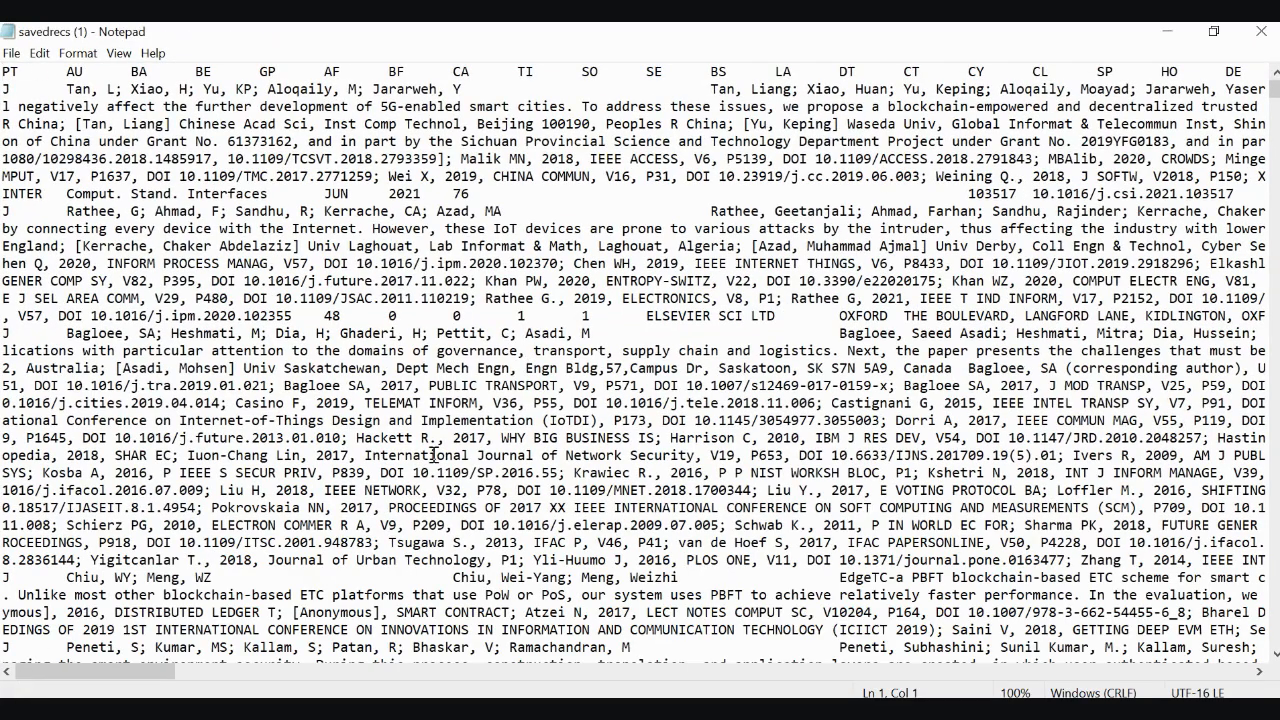
# Look through the exported records in the text file and close it
pyautogui.scroll(-5, 433, 450)
pyautogui.scroll(-15, 433, 443)
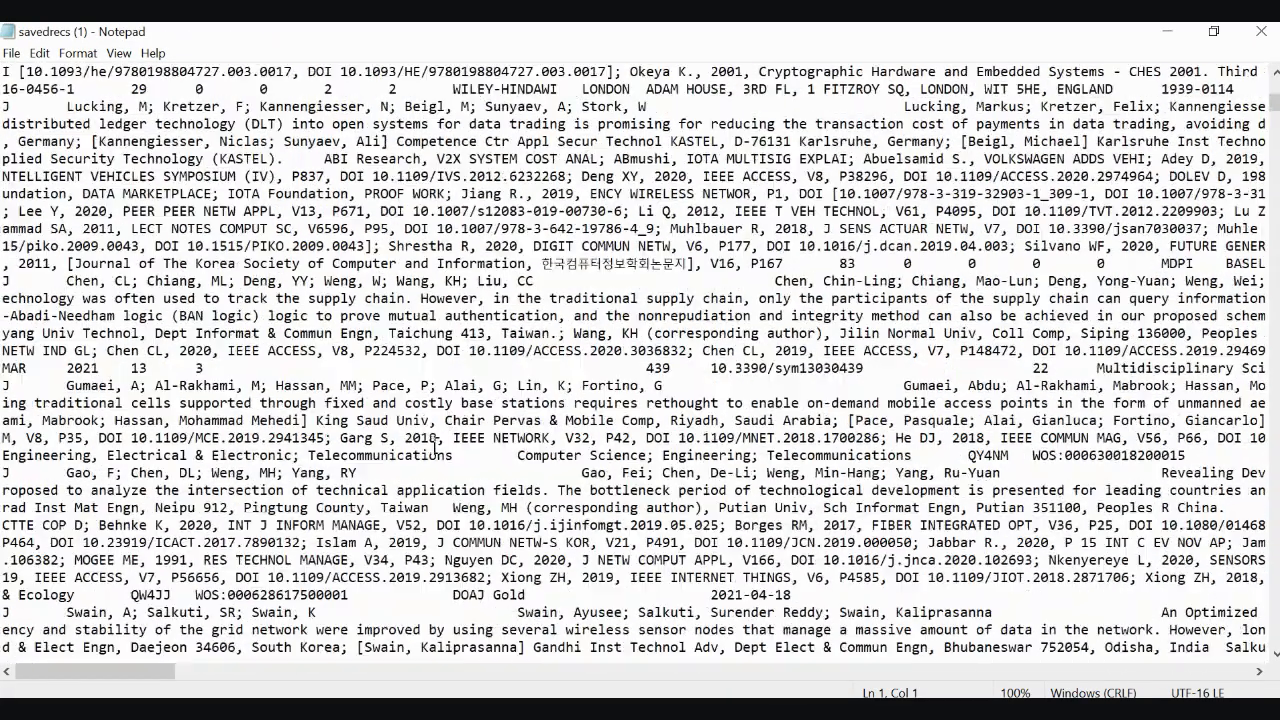
pyautogui.scroll(-9, 433, 443)
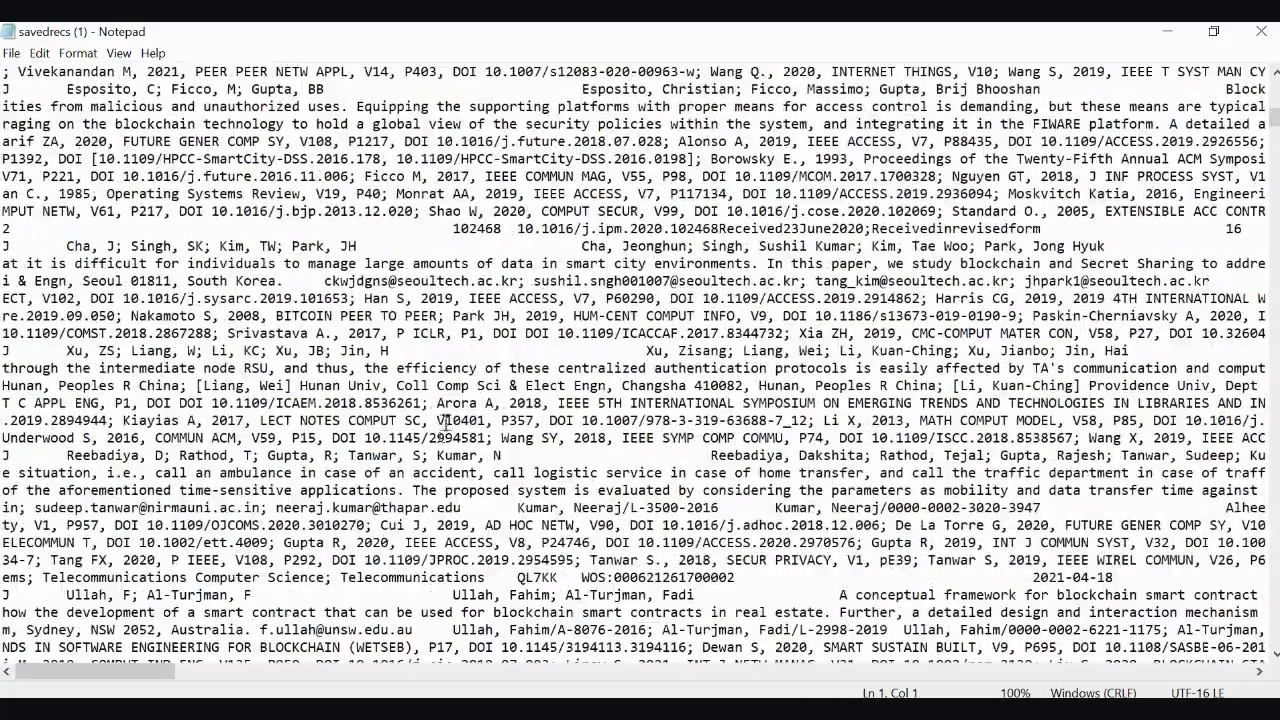
pyautogui.click(724, 490)
pyautogui.scroll(-20, 724, 490)
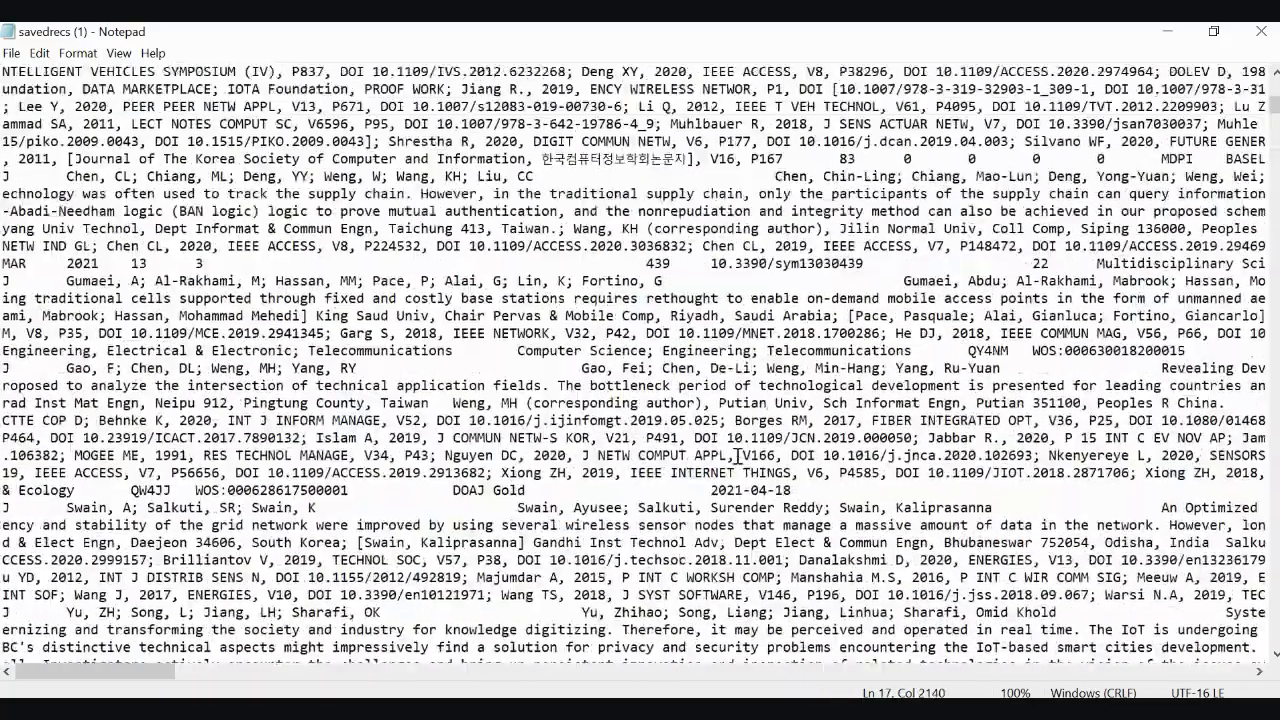
pyautogui.click(1261, 31)
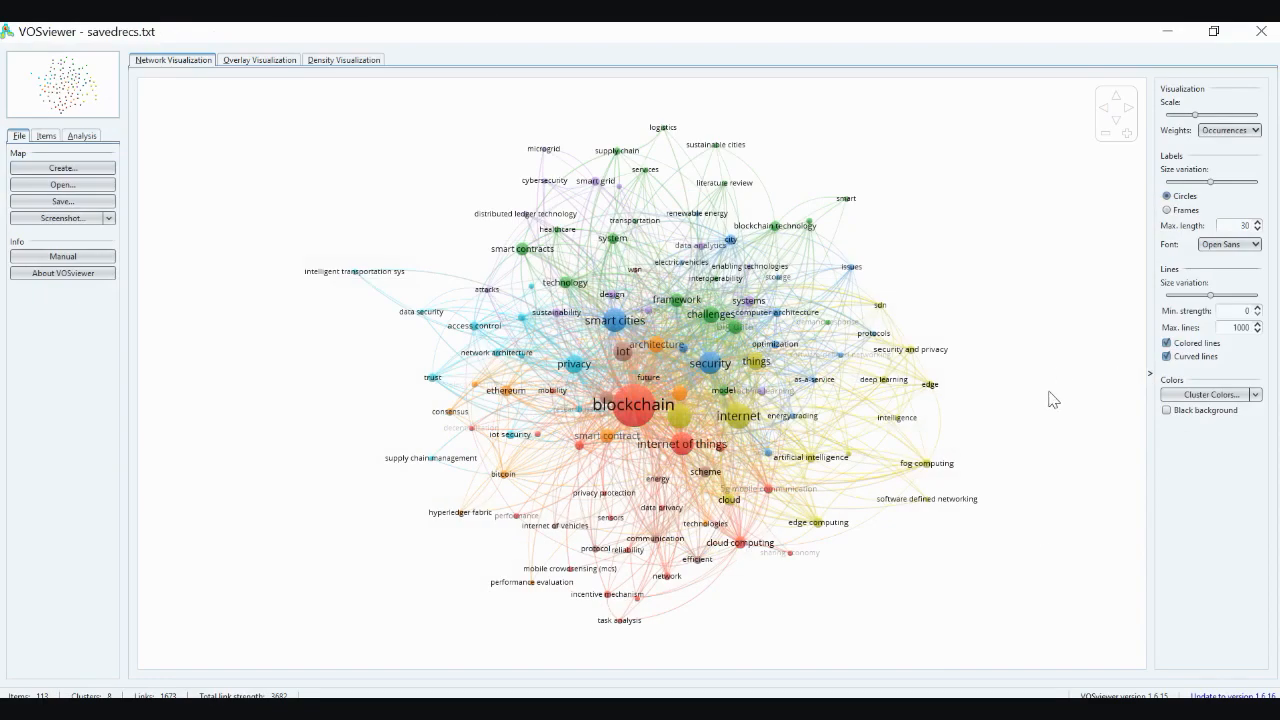
# Switch to VOSviewer and start creating a new map based on bibliographic data
pyautogui.scroll(2, 1050, 400)
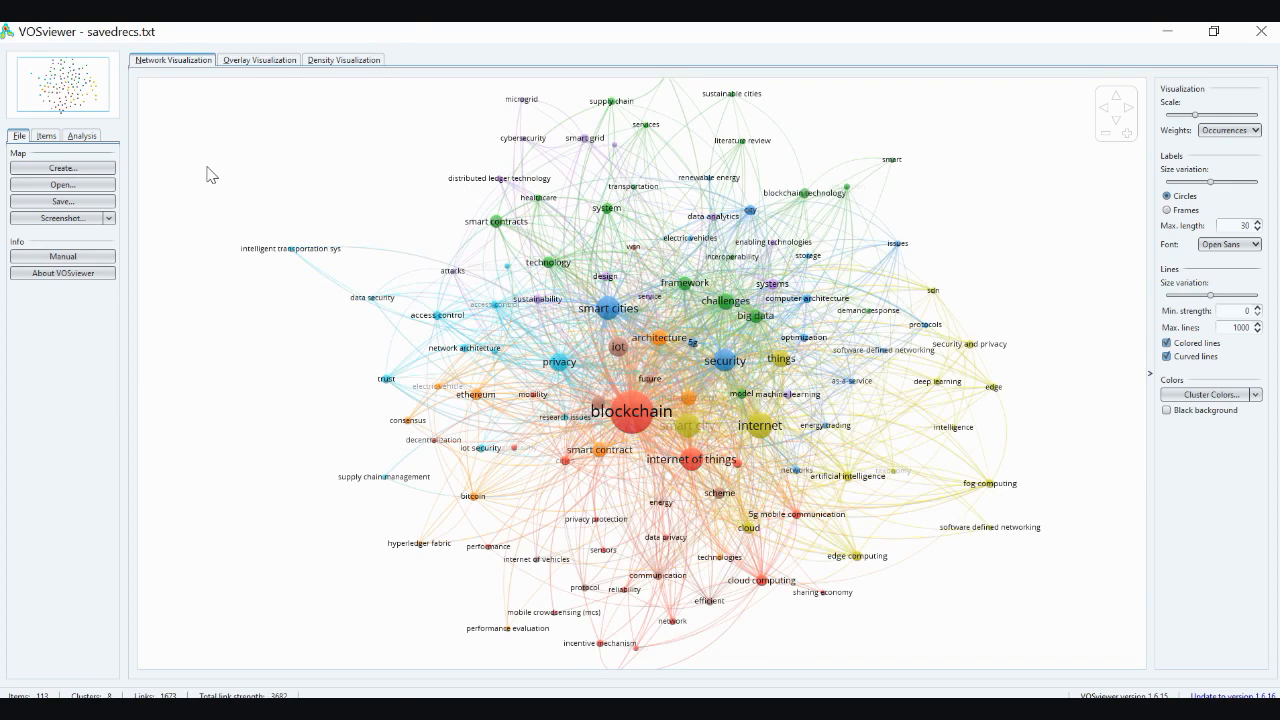
pyautogui.click(90, 168)
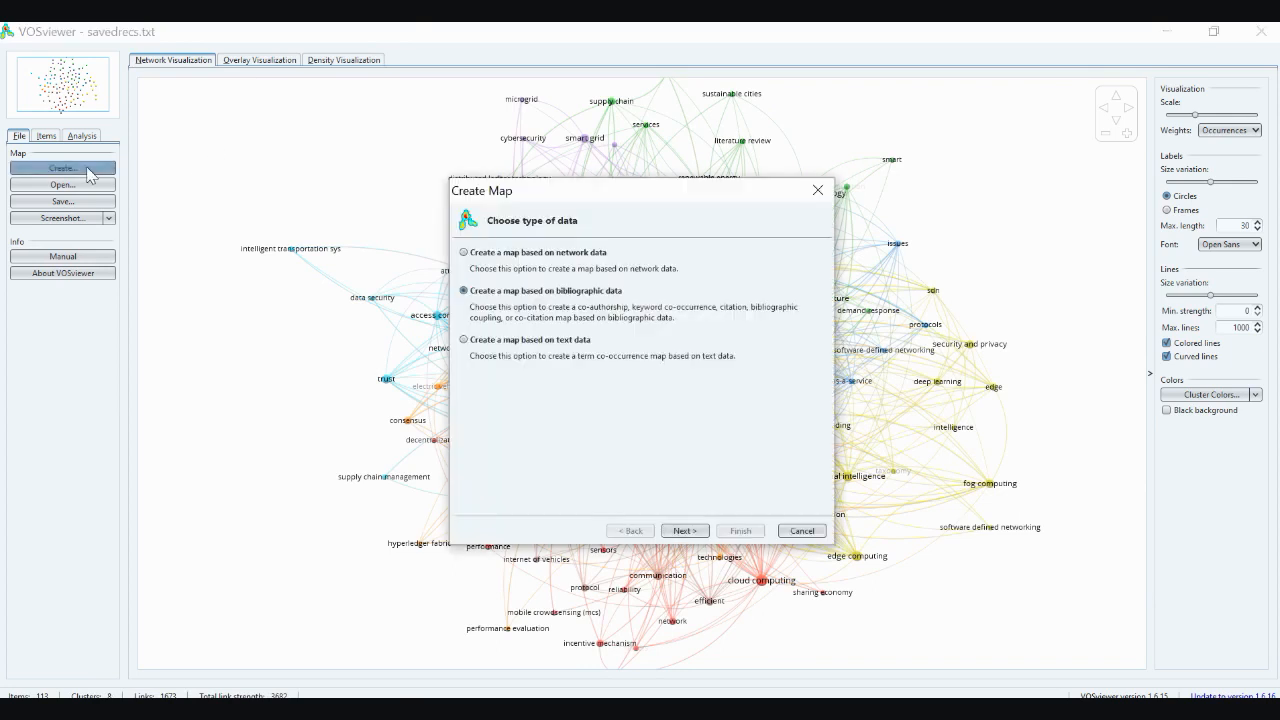
pyautogui.click(516, 262)
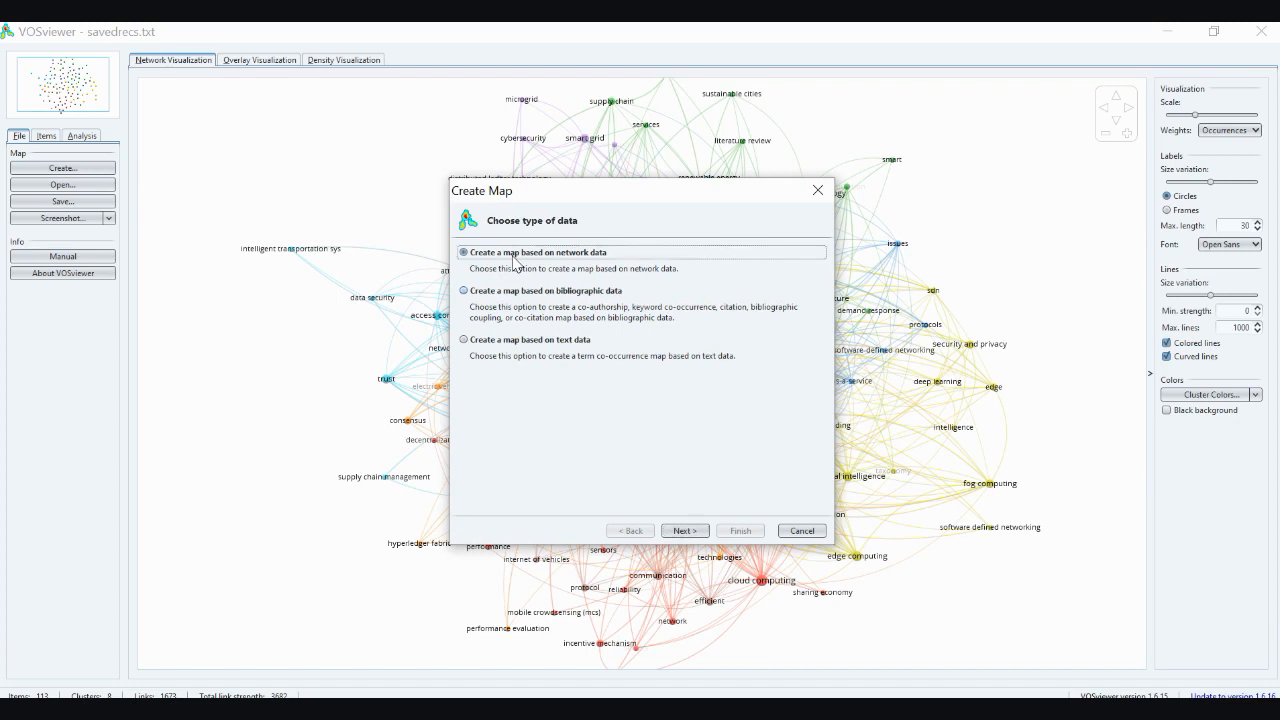
pyautogui.click(525, 342)
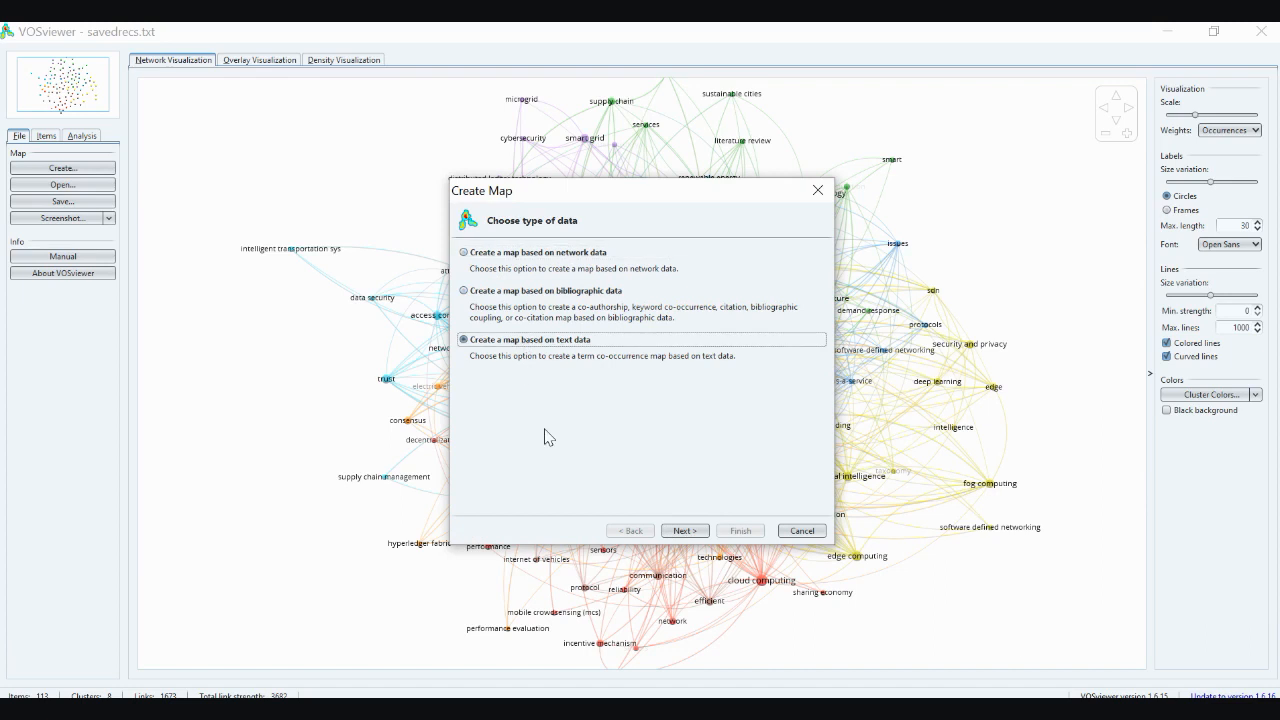
pyautogui.click(545, 296)
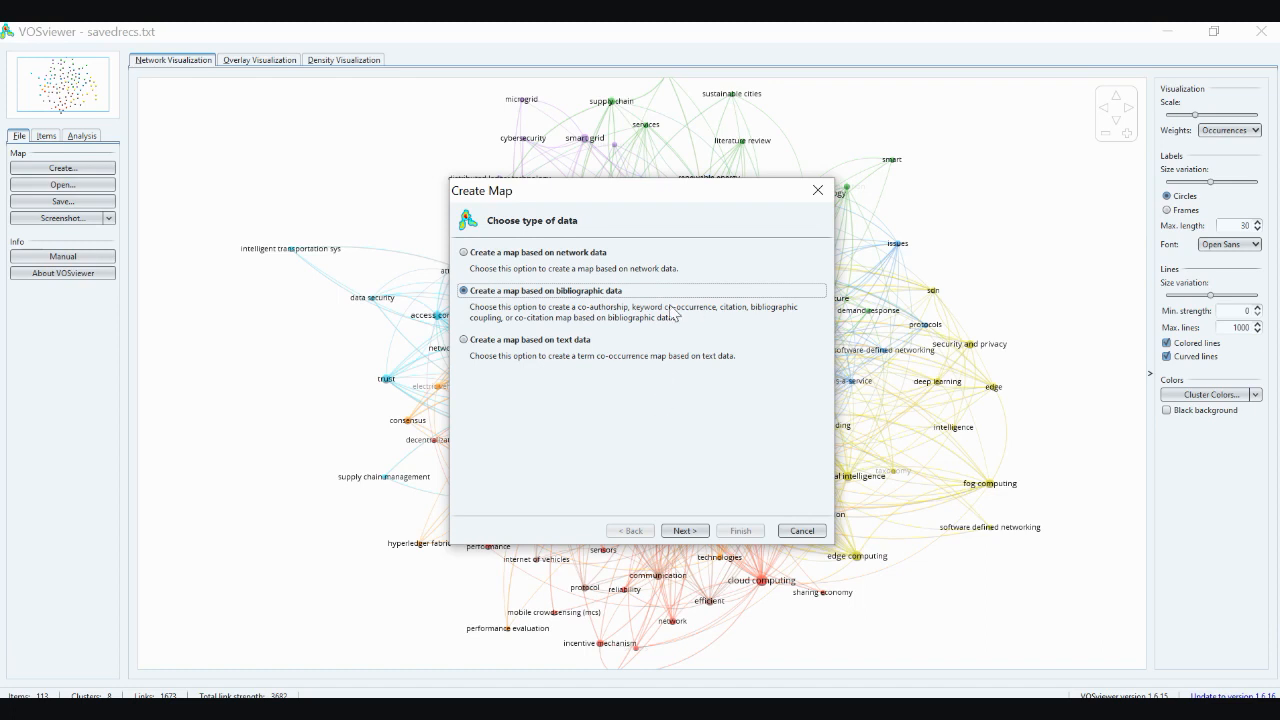
pyautogui.click(686, 531)
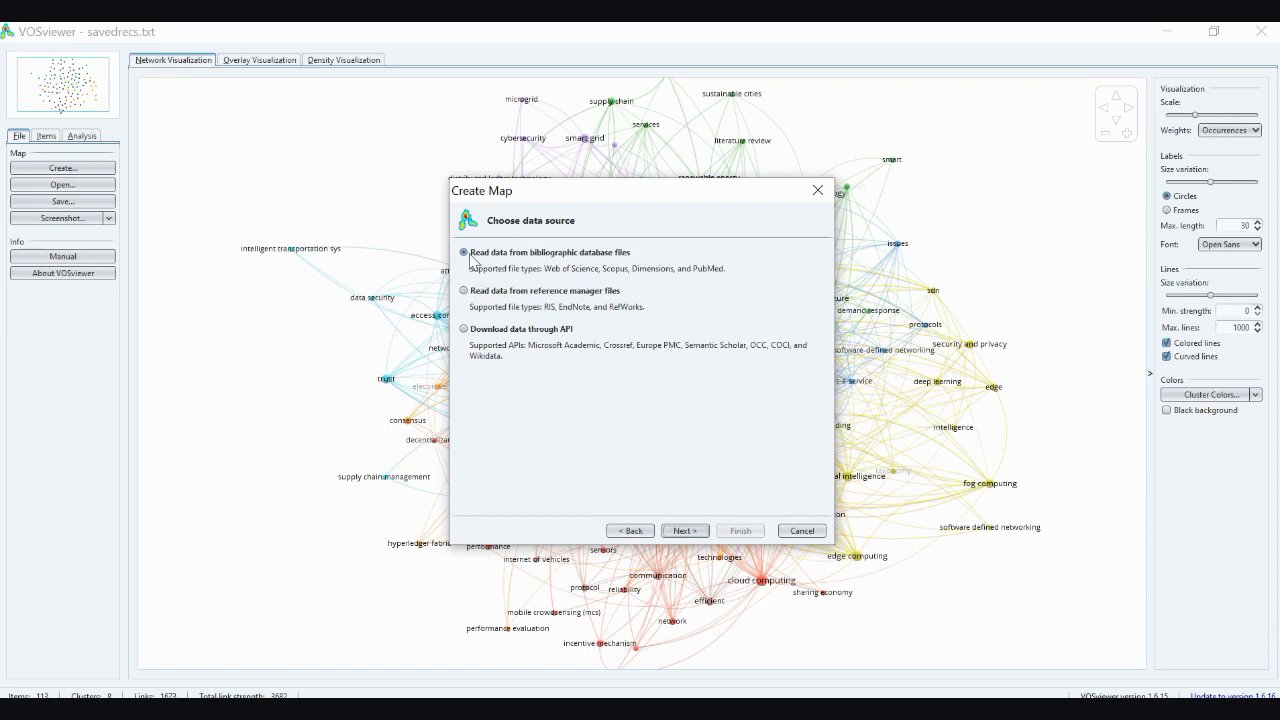
# Read the Web of Science database file savedrecs.txt and choose co-occurrence analysis of all keywords with full counting
pyautogui.click(686, 533)
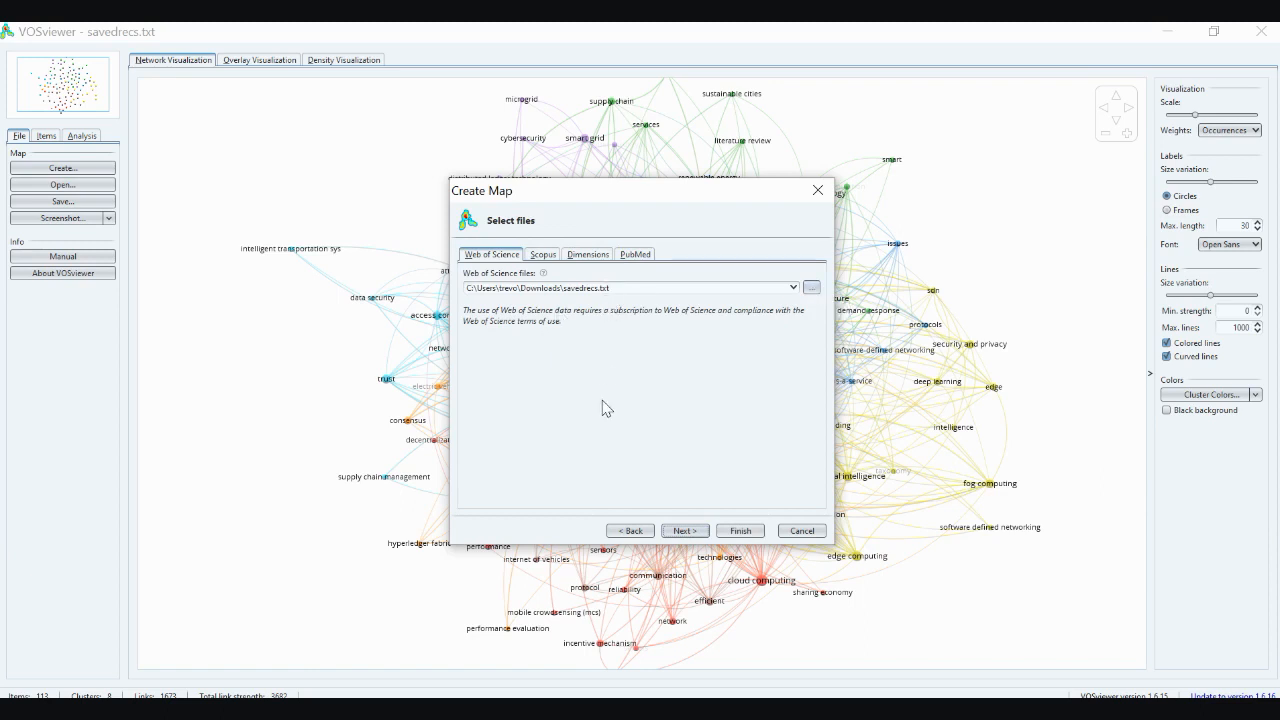
pyautogui.click(690, 533)
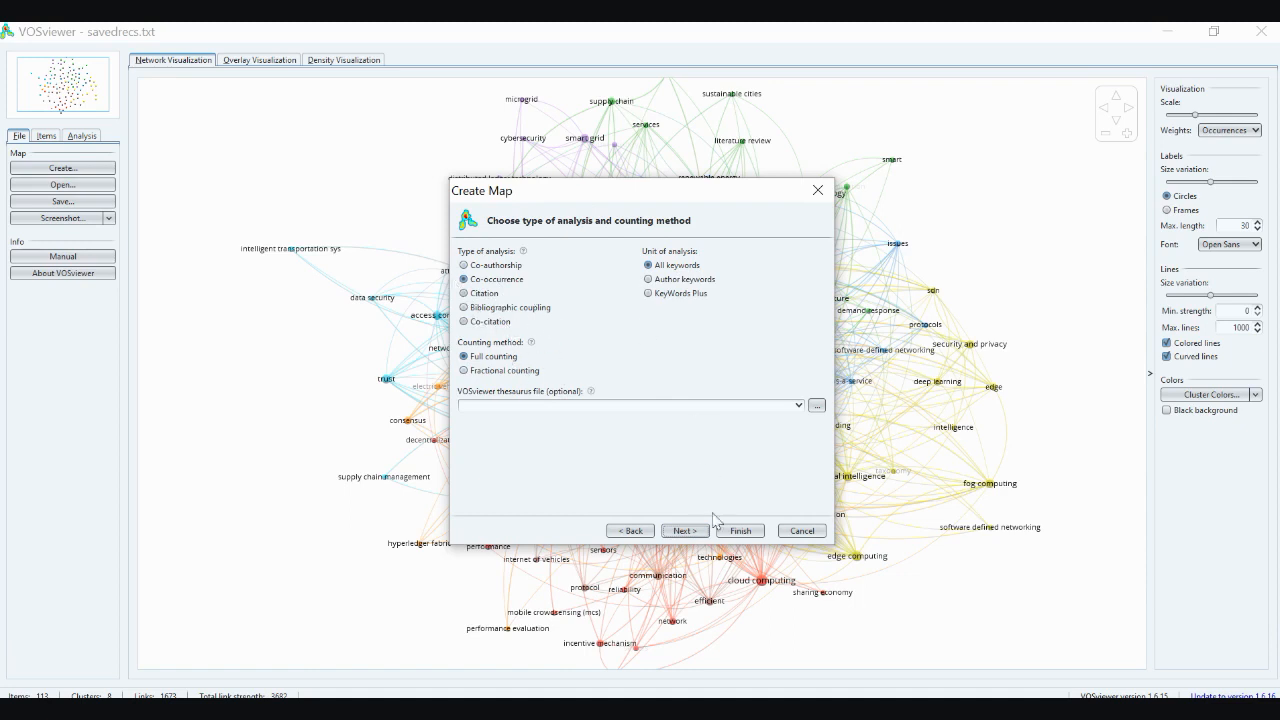
pyautogui.click(699, 540)
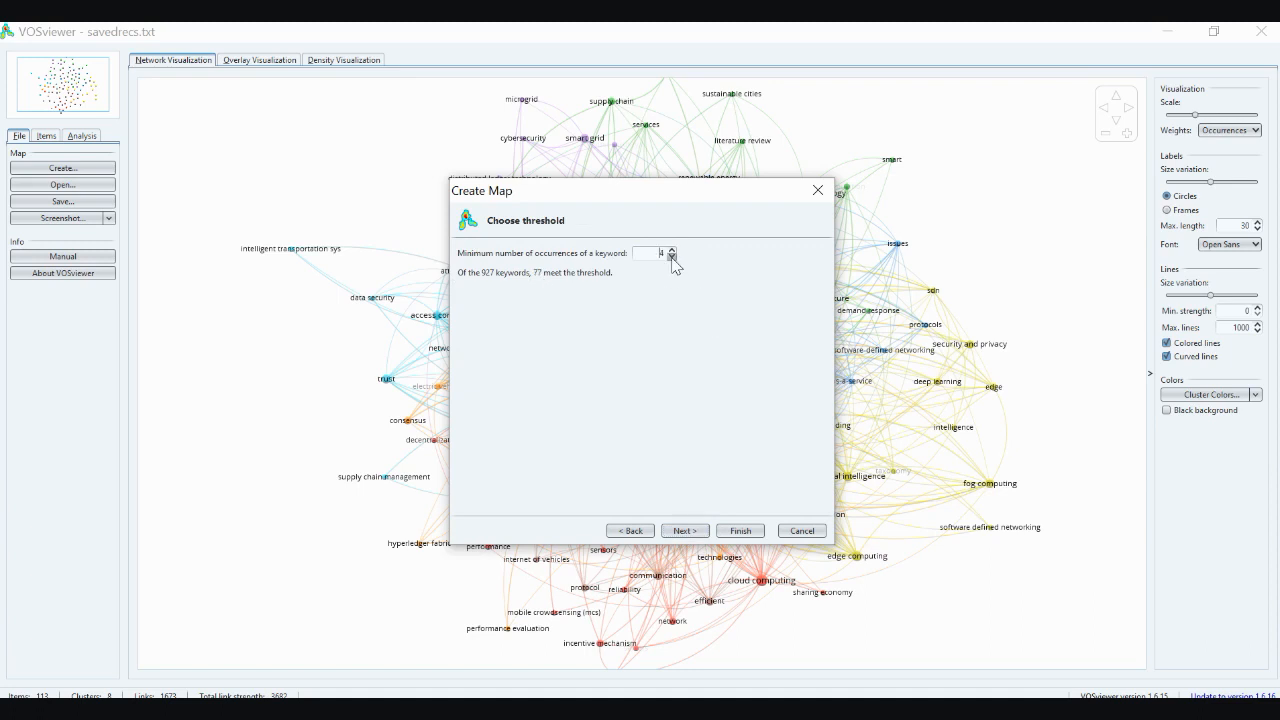
# Set the minimum number of occurrences of a keyword to 3 and continue with 113 keywords to be selected
pyautogui.click(671, 257)
pyautogui.click(685, 531)
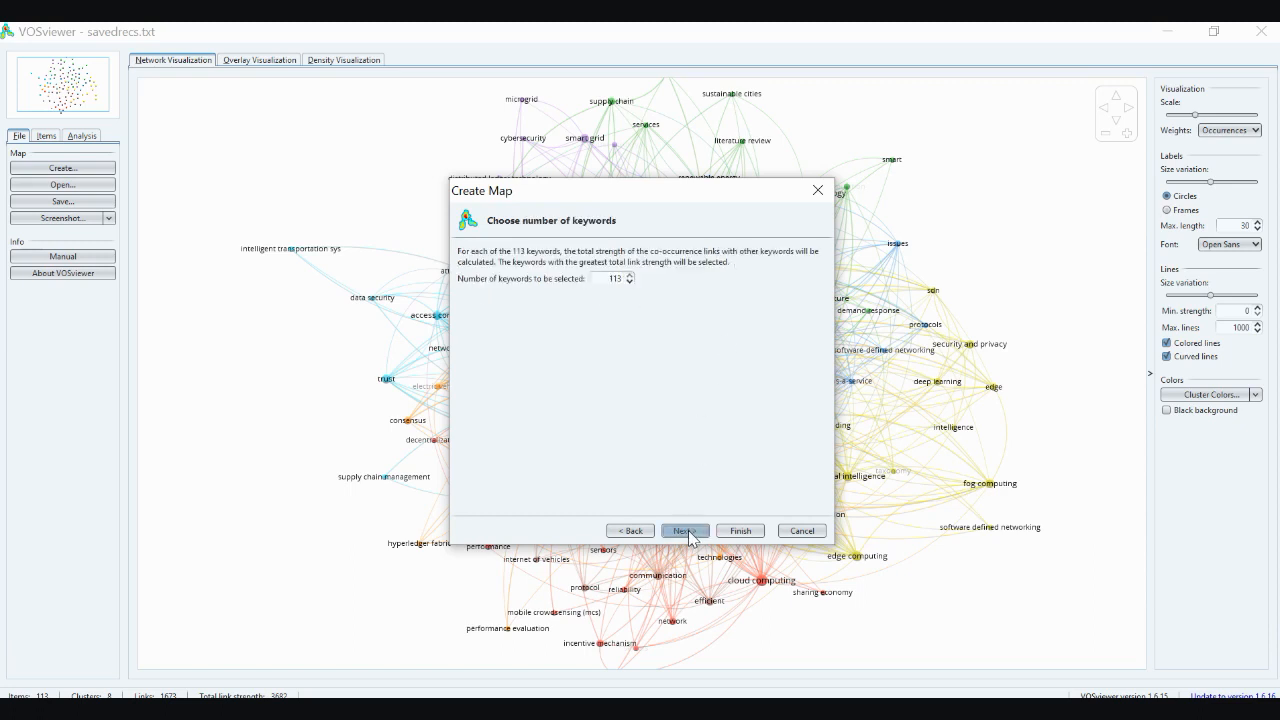
pyautogui.click(629, 281)
pyautogui.click(688, 536)
# Review the list of selected keywords, keep all of them checked and finish creating the map
pyautogui.click(650, 362)
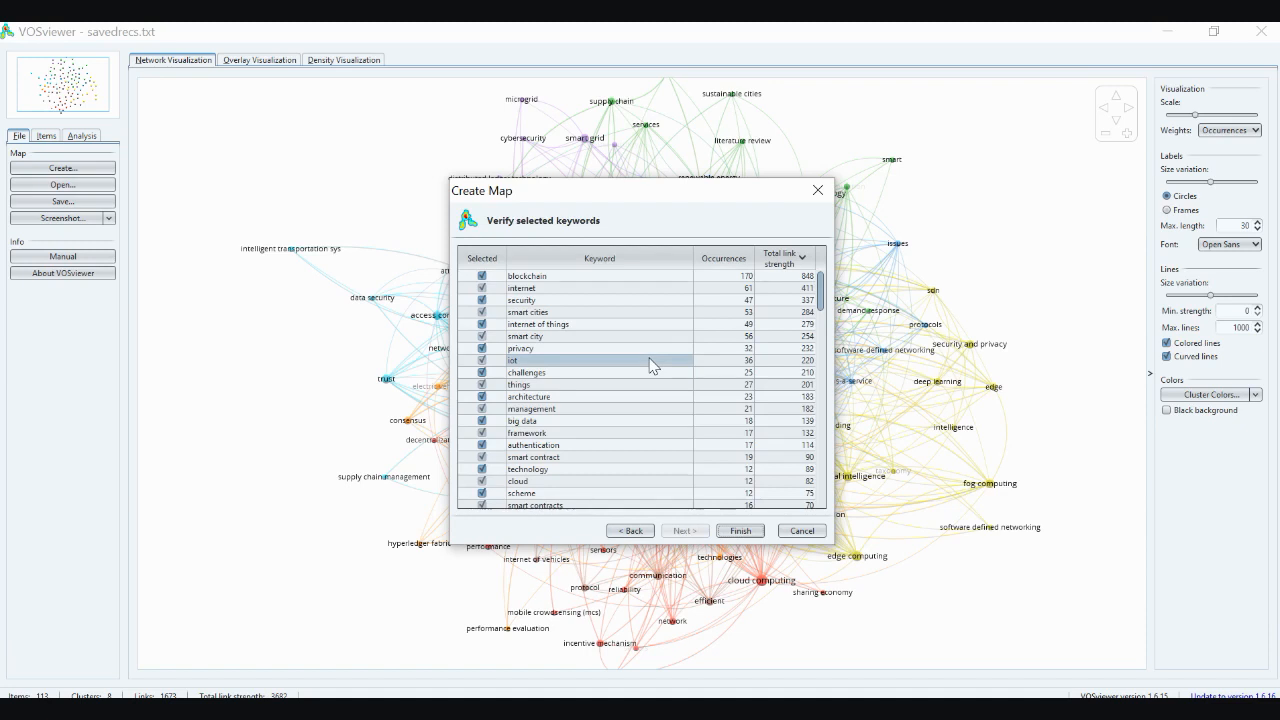
pyautogui.scroll(-20, 650, 365)
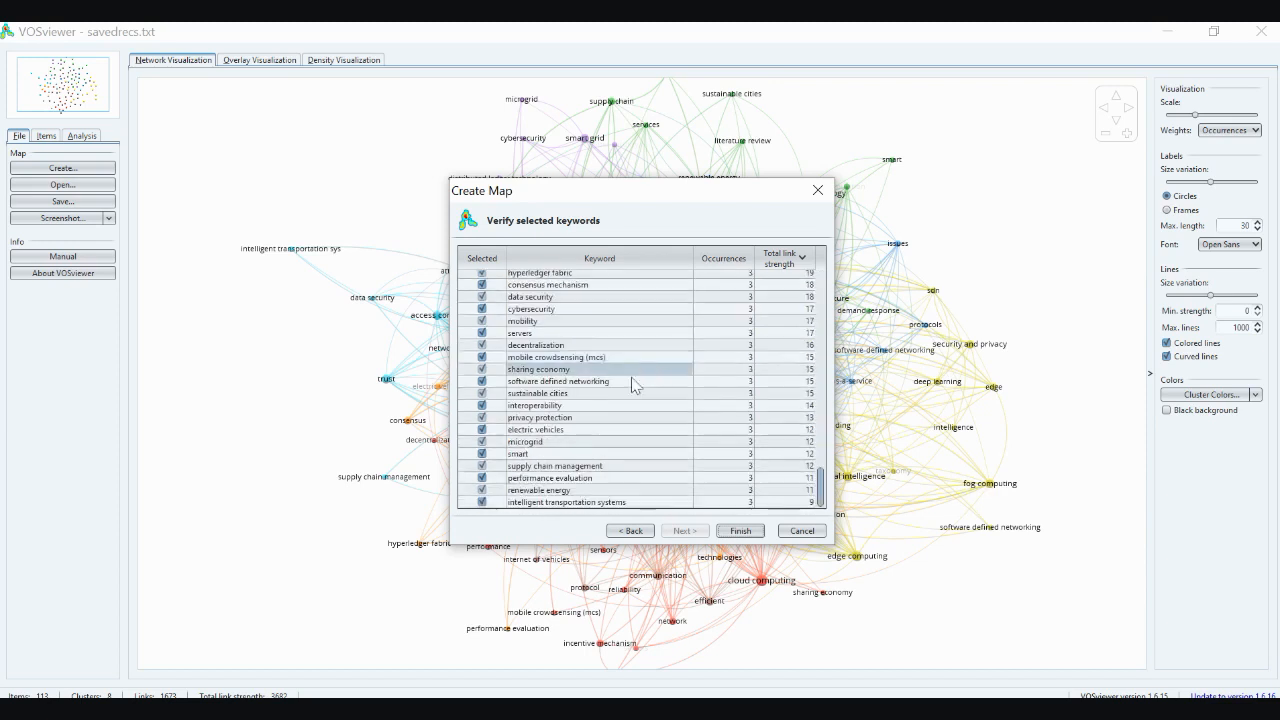
pyautogui.scroll(1, 586, 507)
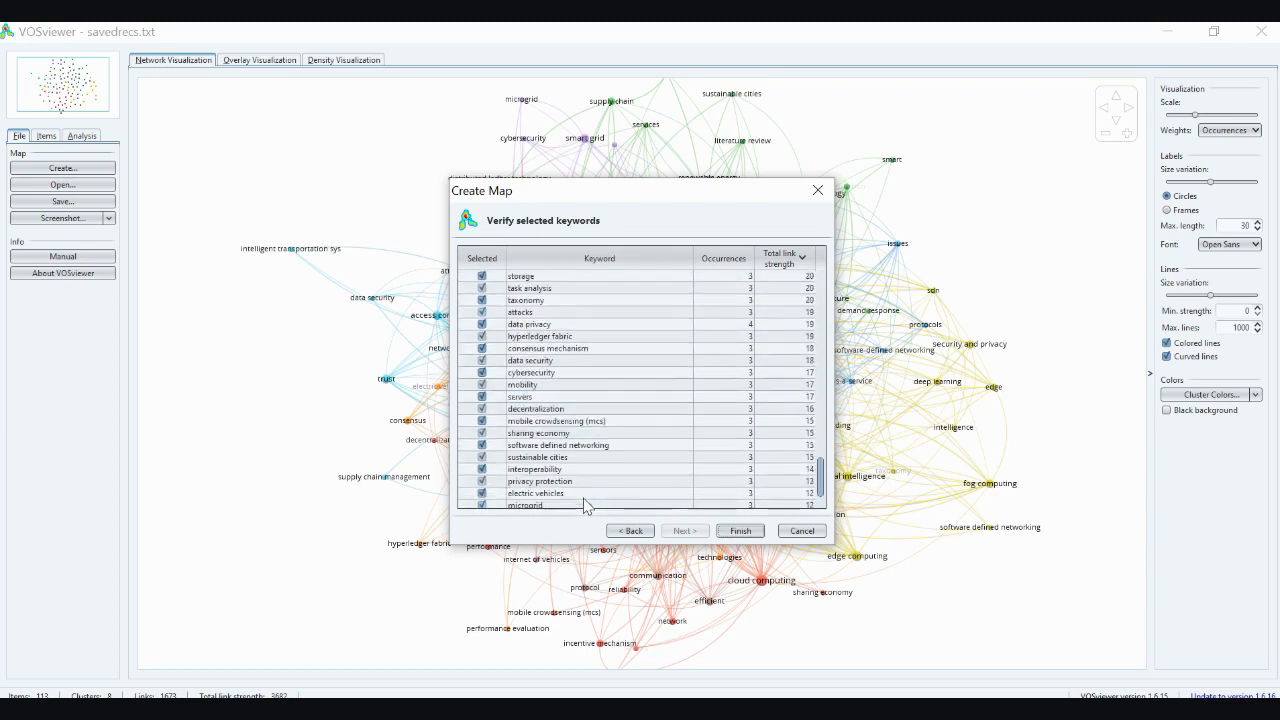
pyautogui.scroll(6, 584, 500)
pyautogui.scroll(8, 583, 500)
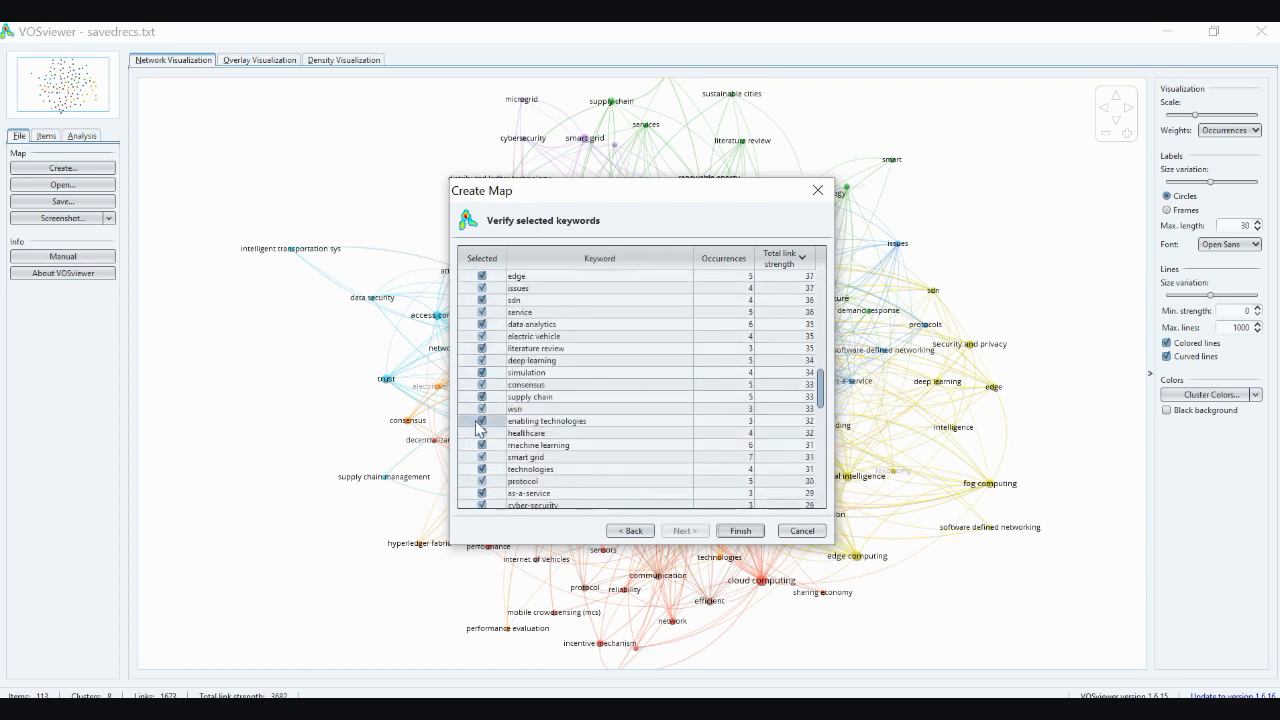
pyautogui.scroll(3, 565, 429)
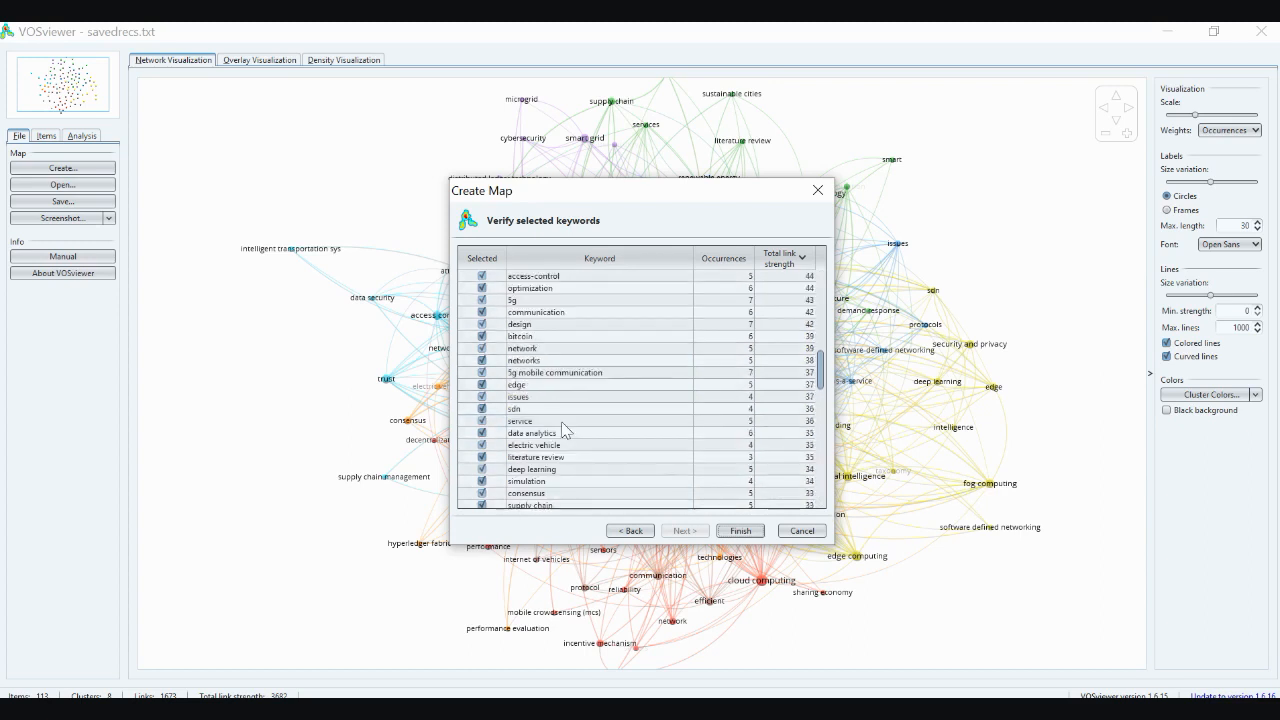
pyautogui.scroll(12, 563, 429)
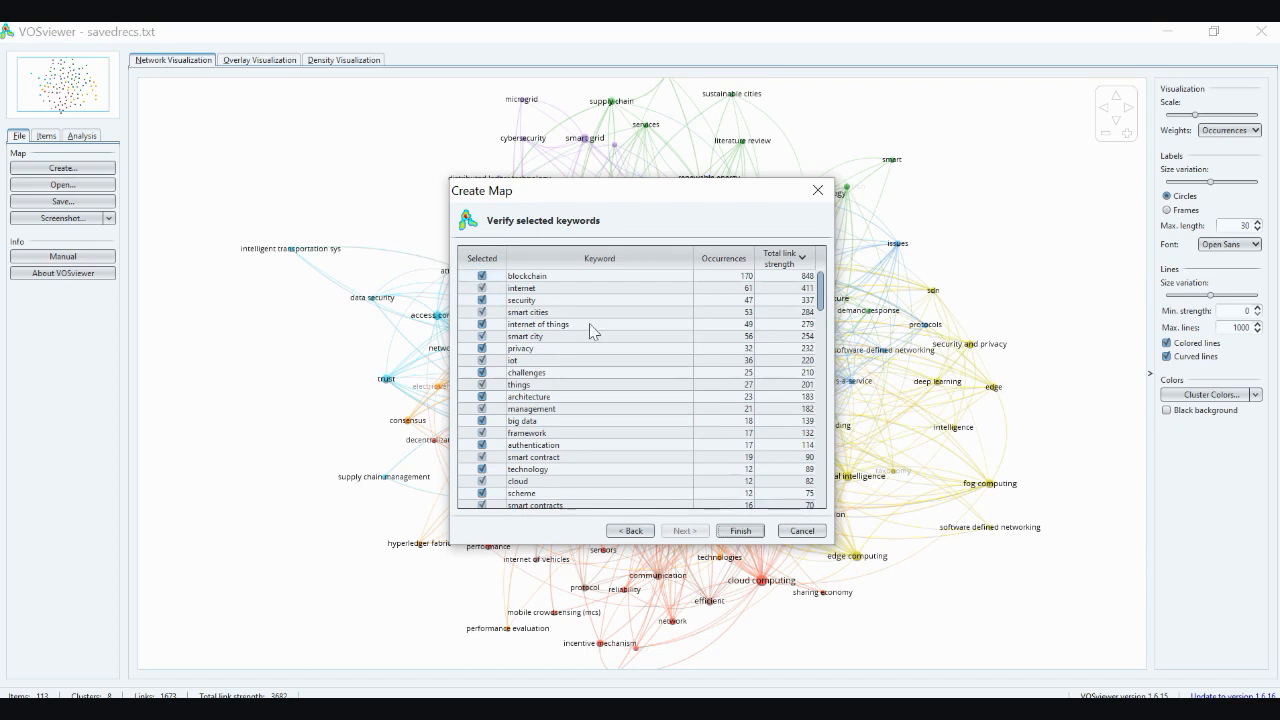
pyautogui.click(740, 531)
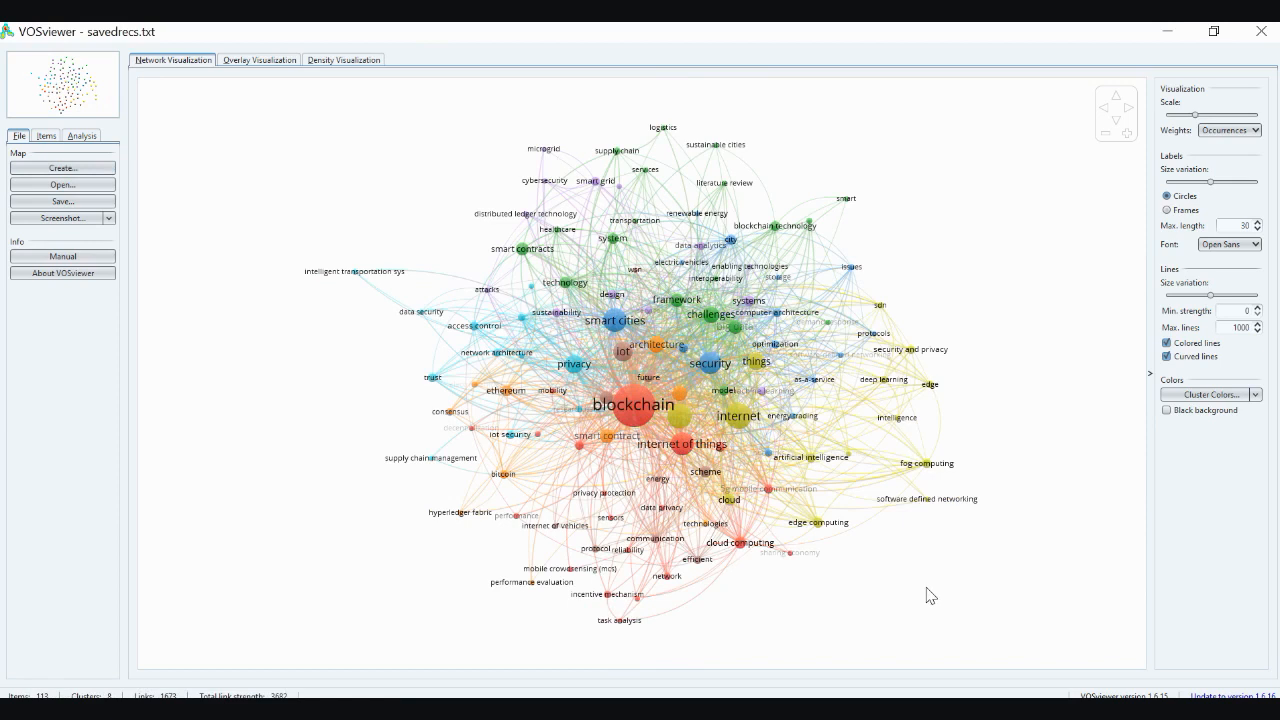
# Inspect the central keywords of the co-occurrence network up close and return to an overview of the whole map
pyautogui.click(1127, 136)
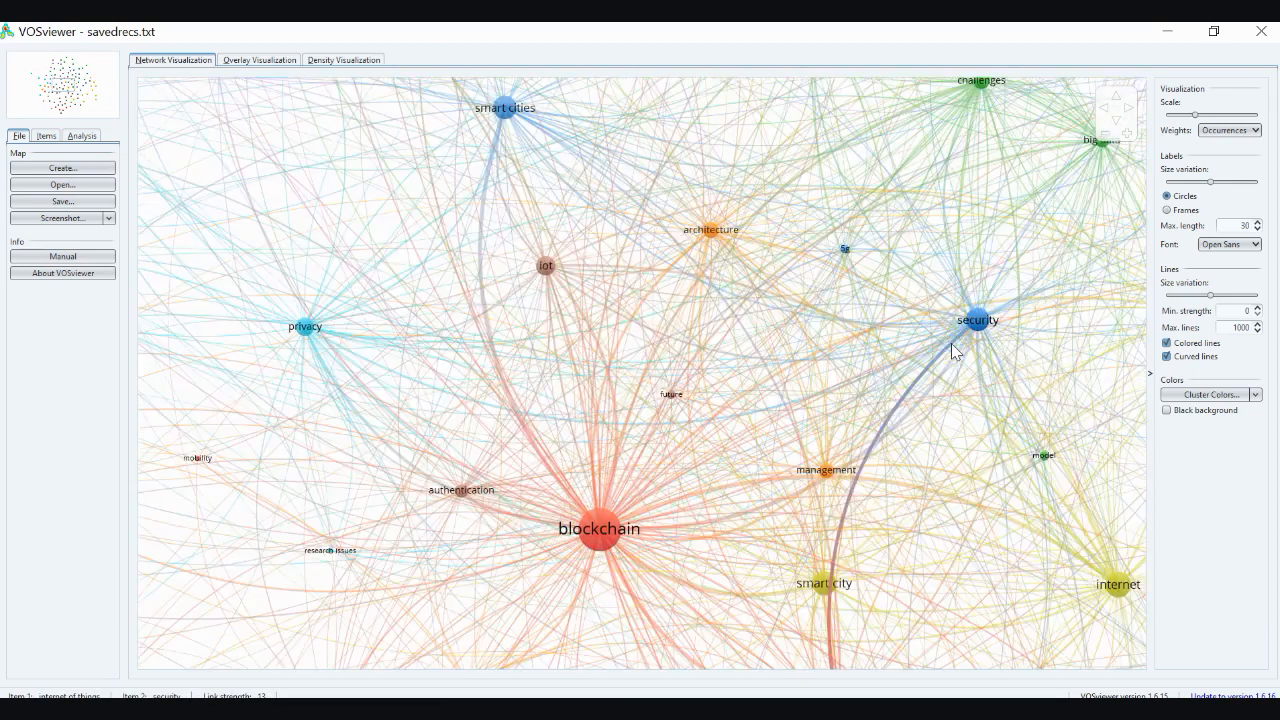
pyautogui.scroll(-2, 951, 343)
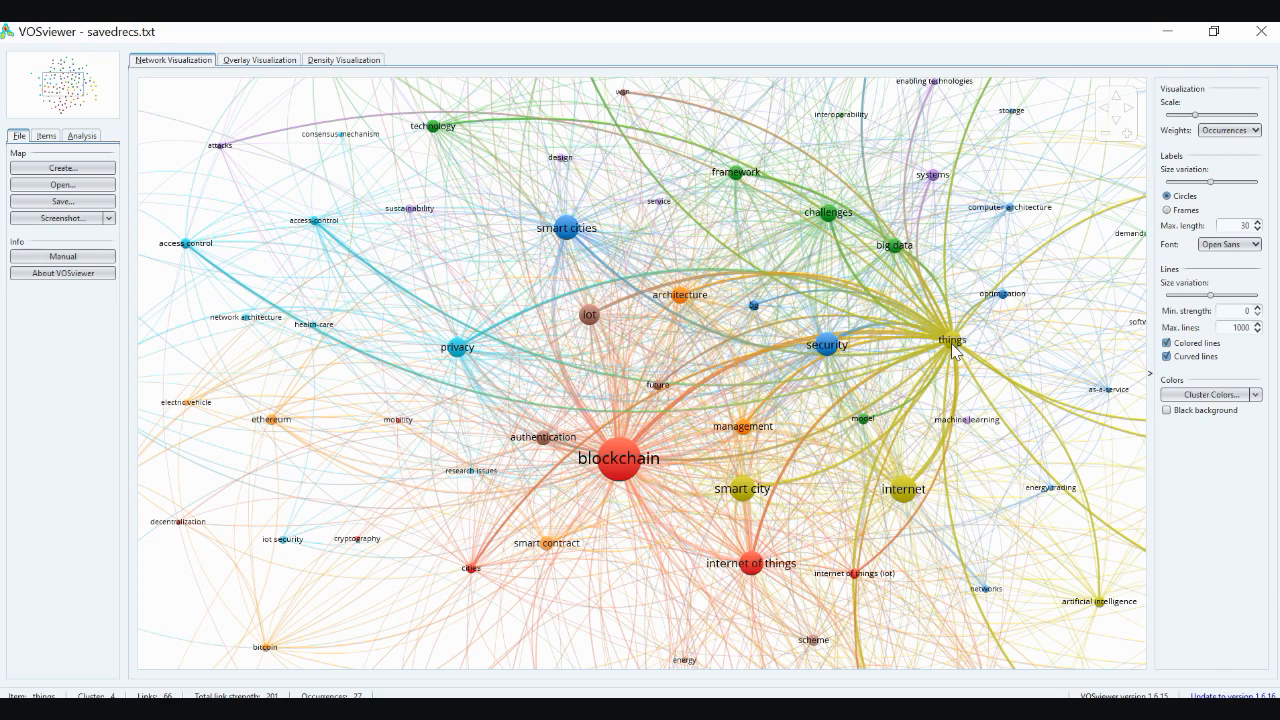
pyautogui.scroll(-2, 953, 348)
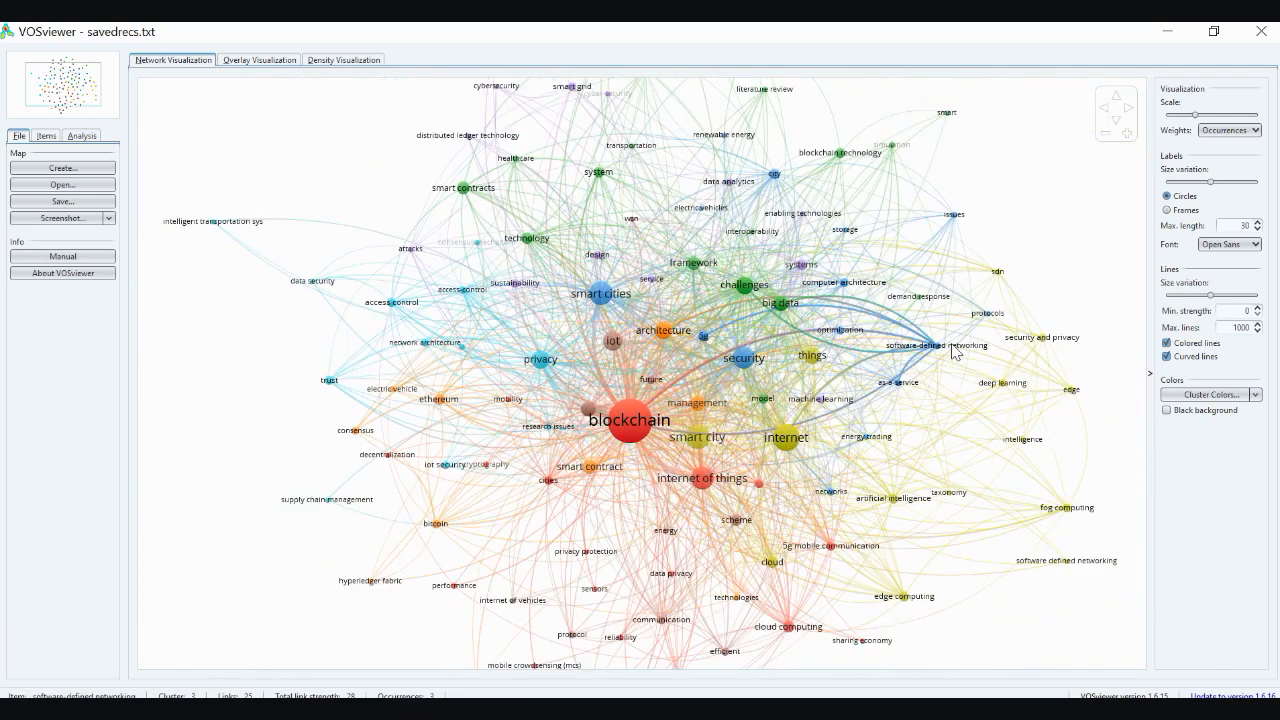
pyautogui.scroll(-1, 954, 350)
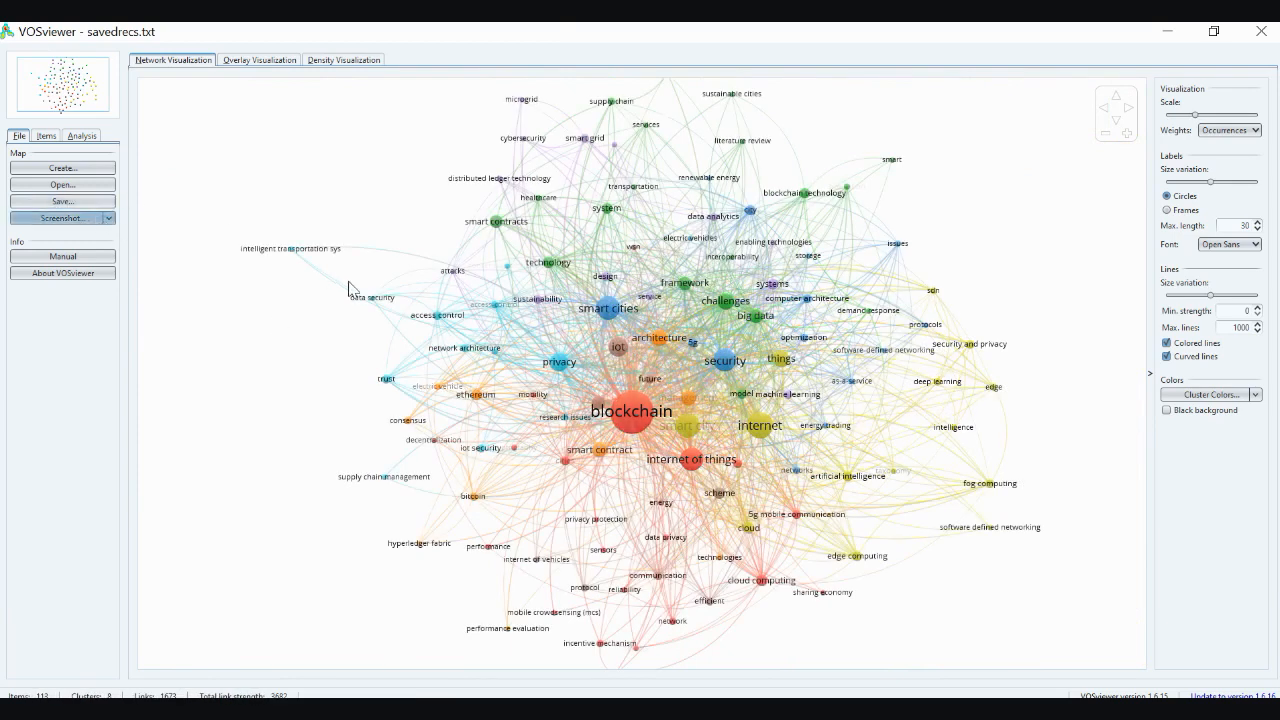
# View the Save Map options for the VOSviewer map and network files without saving anything
pyautogui.click(108, 201)
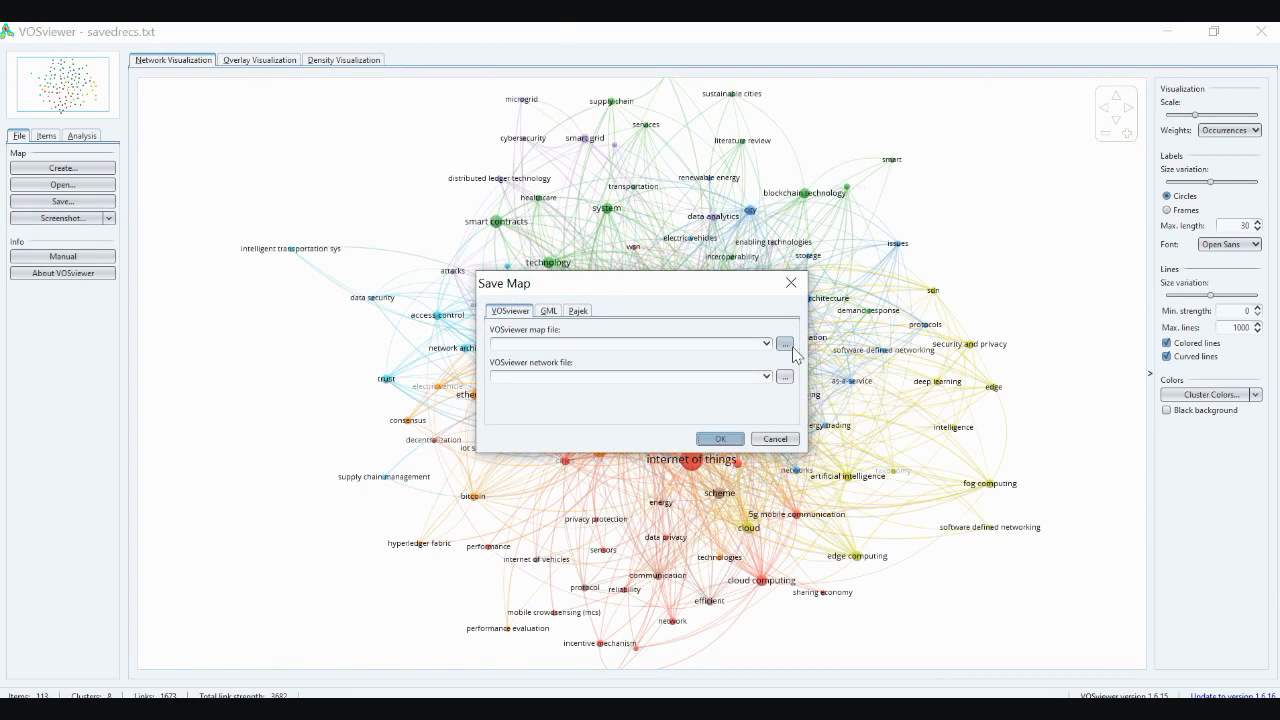
pyautogui.click(776, 440)
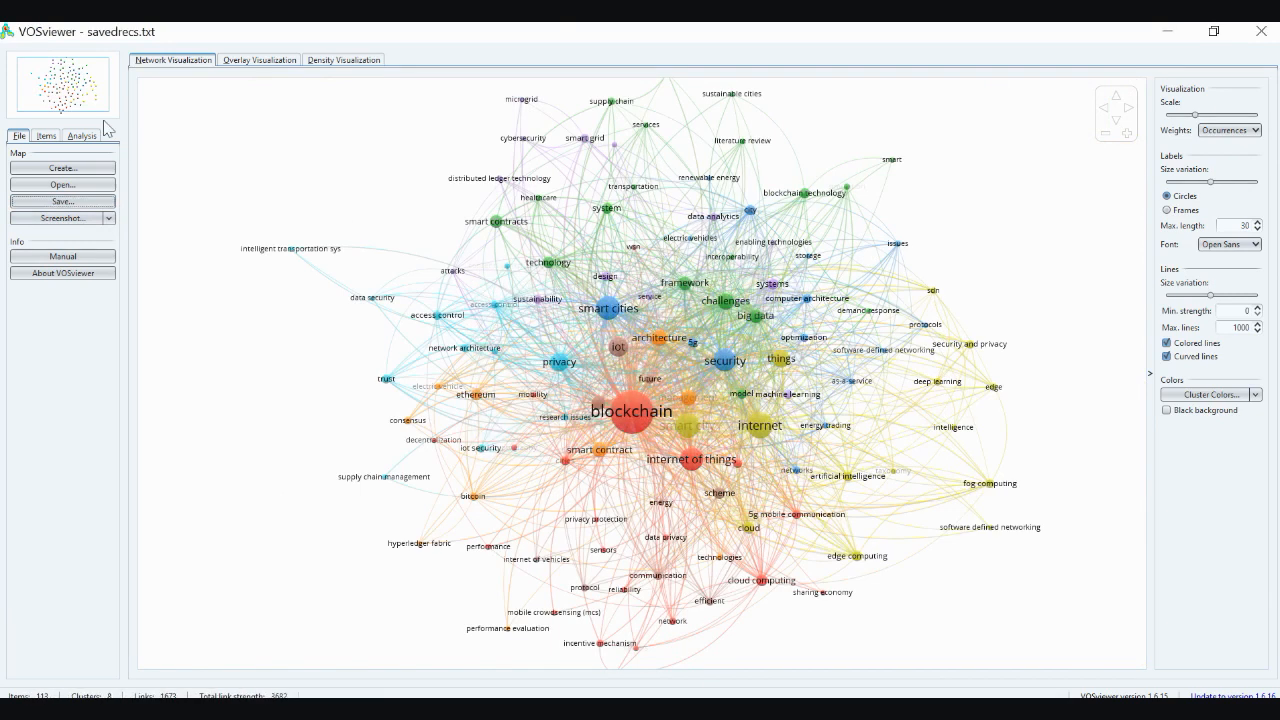
pyautogui.click(68, 201)
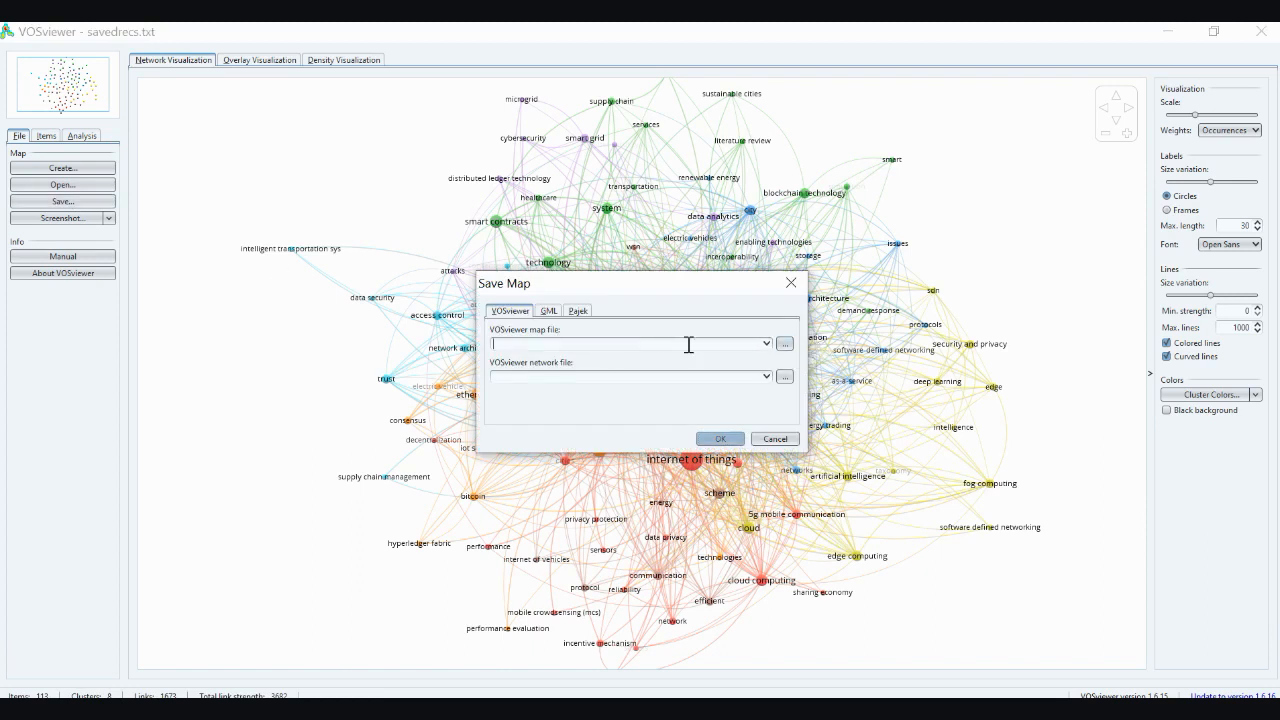
pyautogui.click(773, 440)
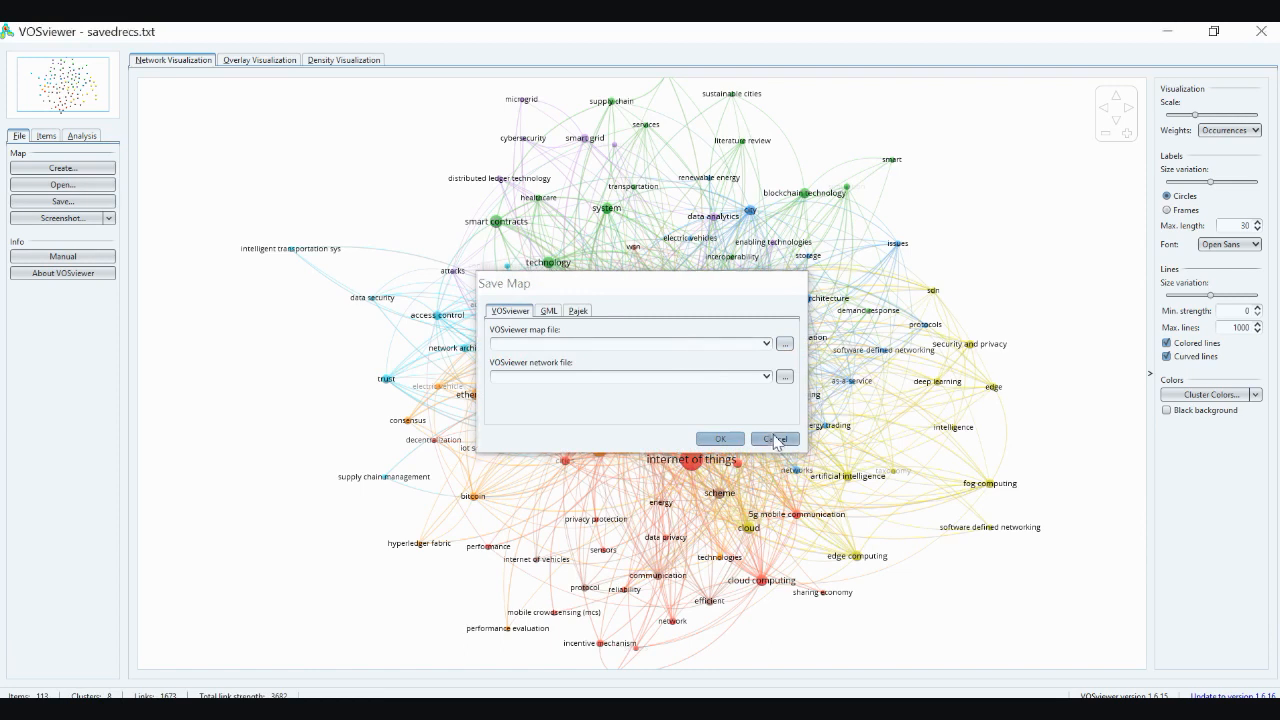
# Look over the map's items grouped by cluster and the normalization, layout and clustering settings
pyautogui.click(45, 139)
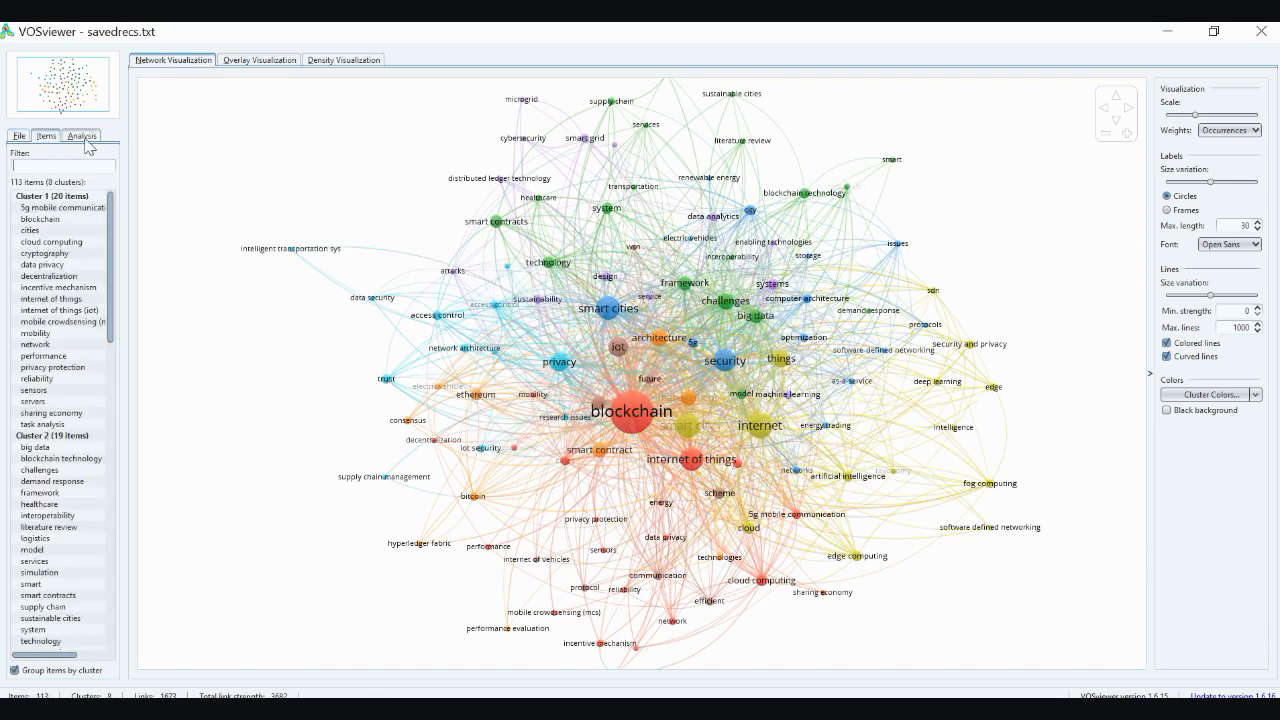
pyautogui.click(84, 137)
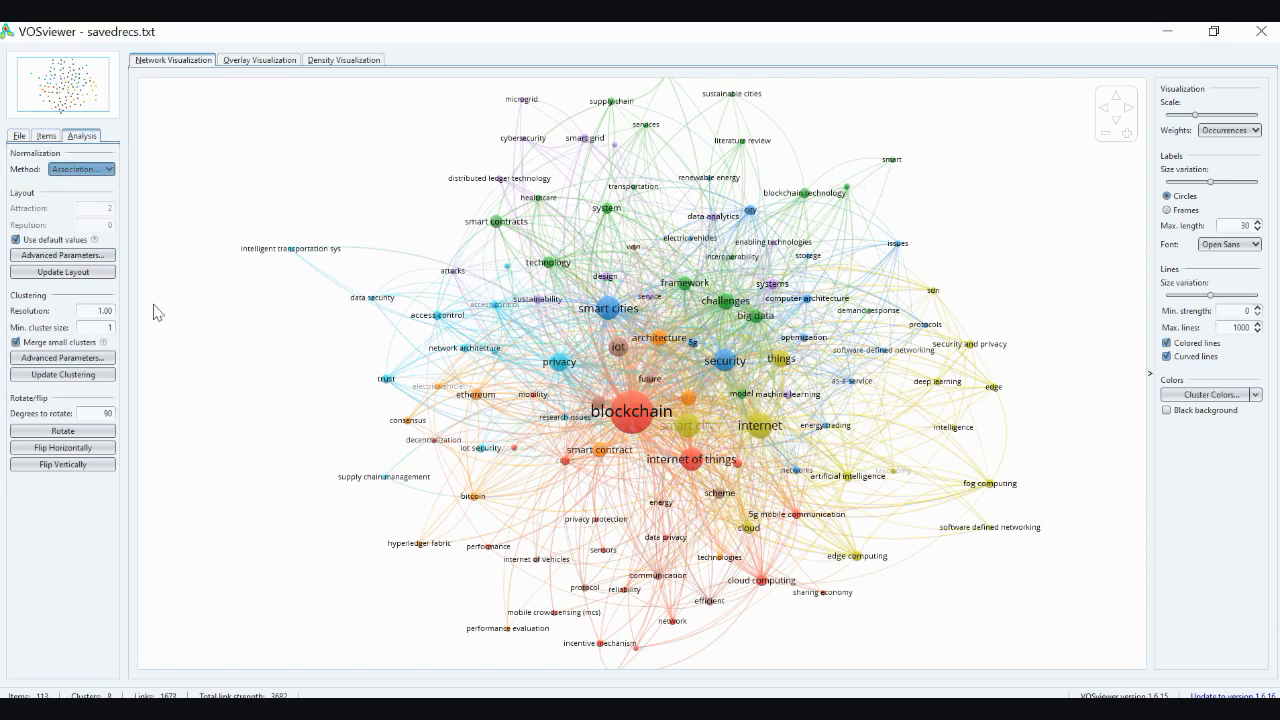
pyautogui.click(30, 138)
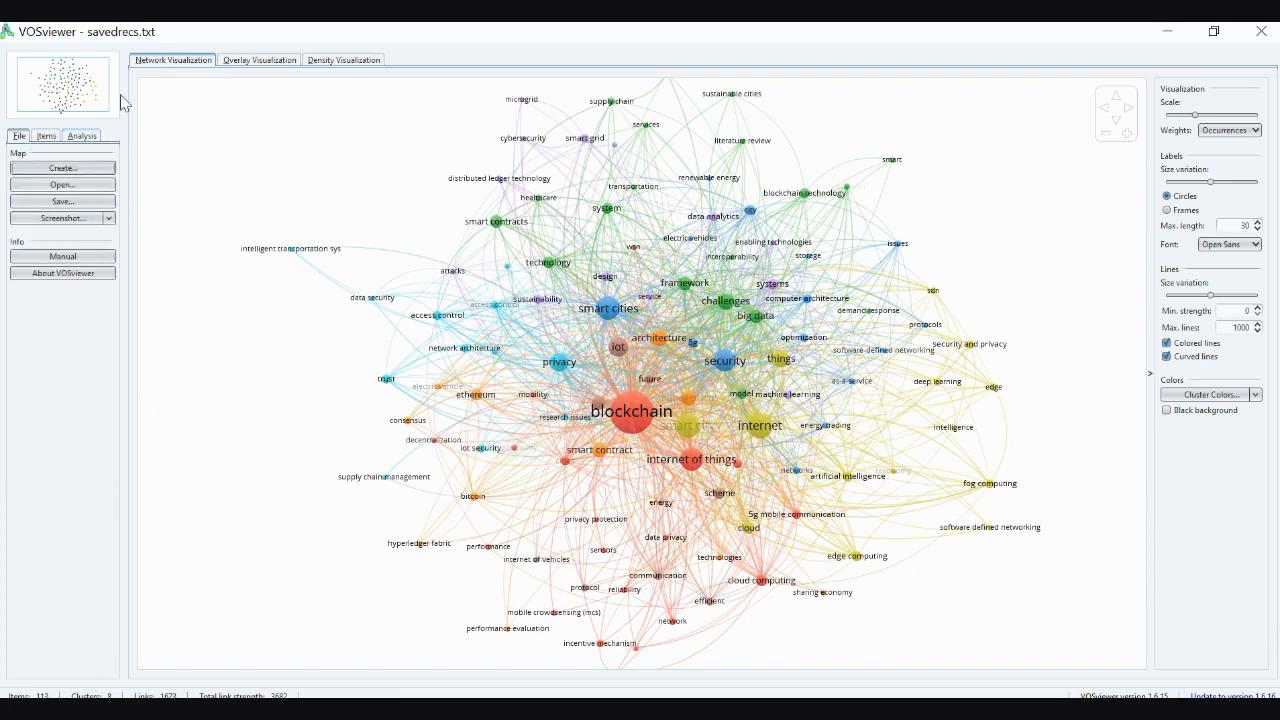
# View the overlay and density visualizations of the keyword map, and return to the network visualization to inspect its links
pyautogui.click(262, 60)
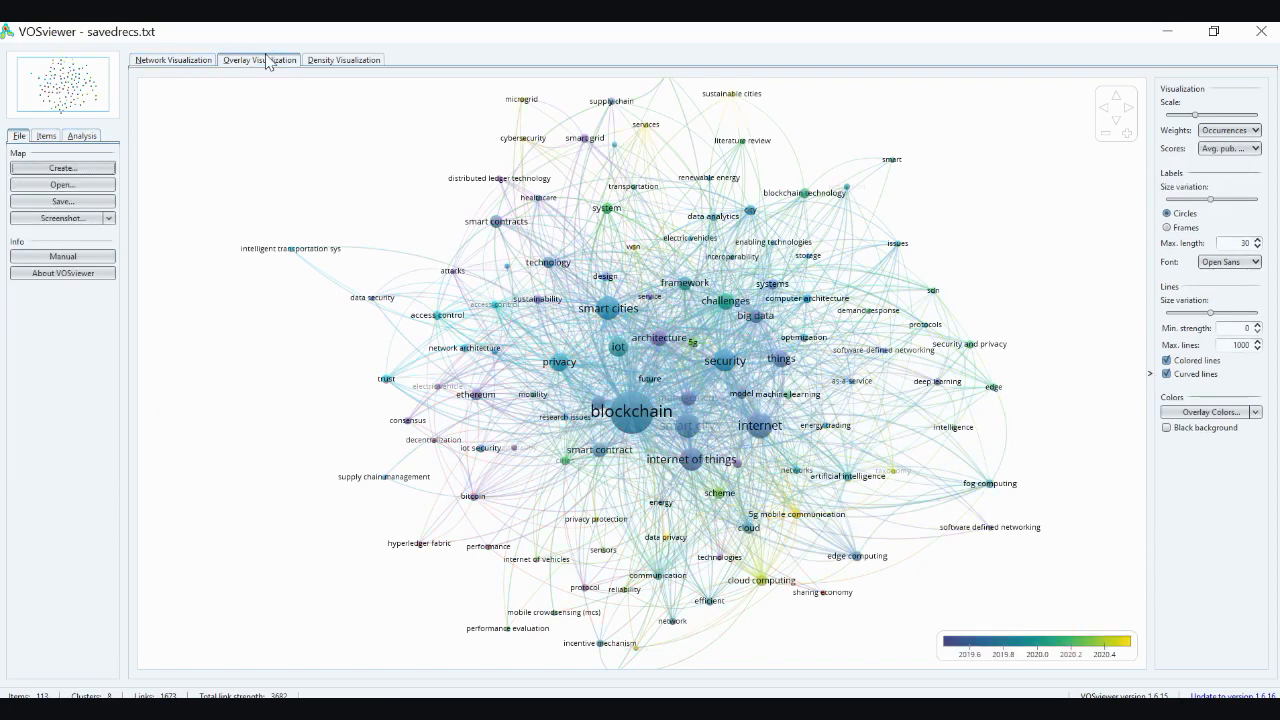
pyautogui.click(338, 62)
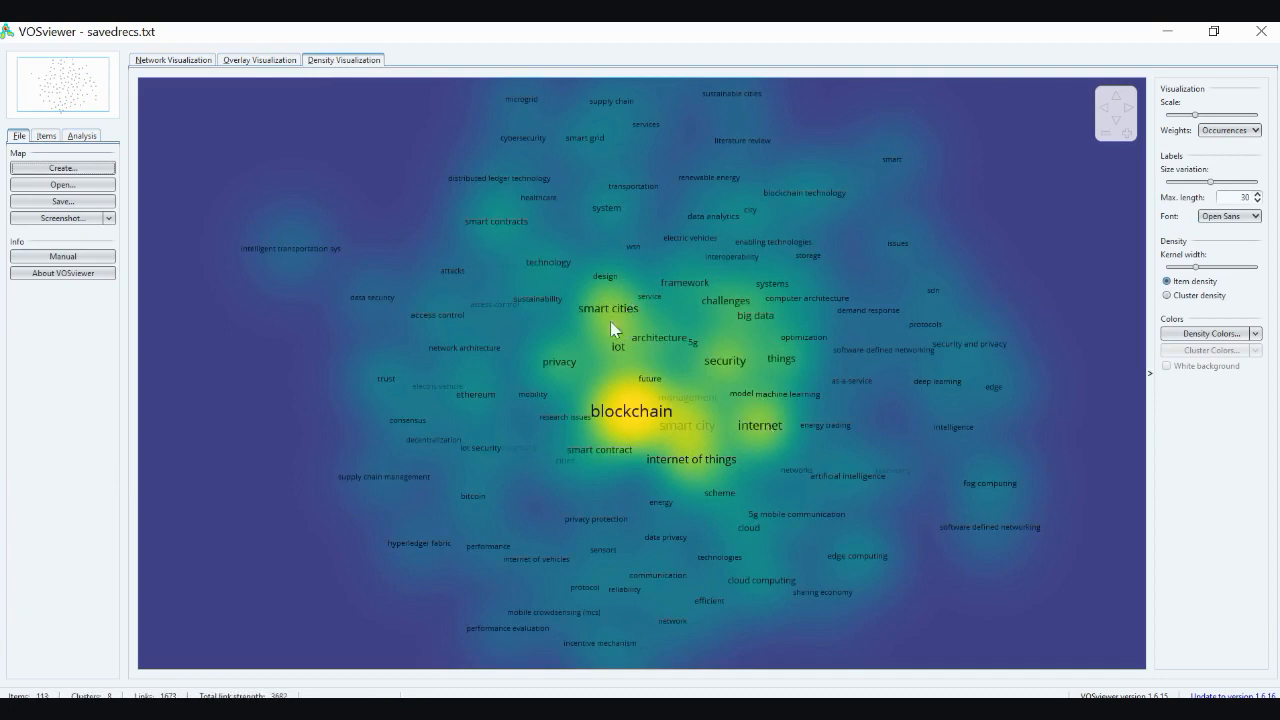
pyautogui.click(213, 61)
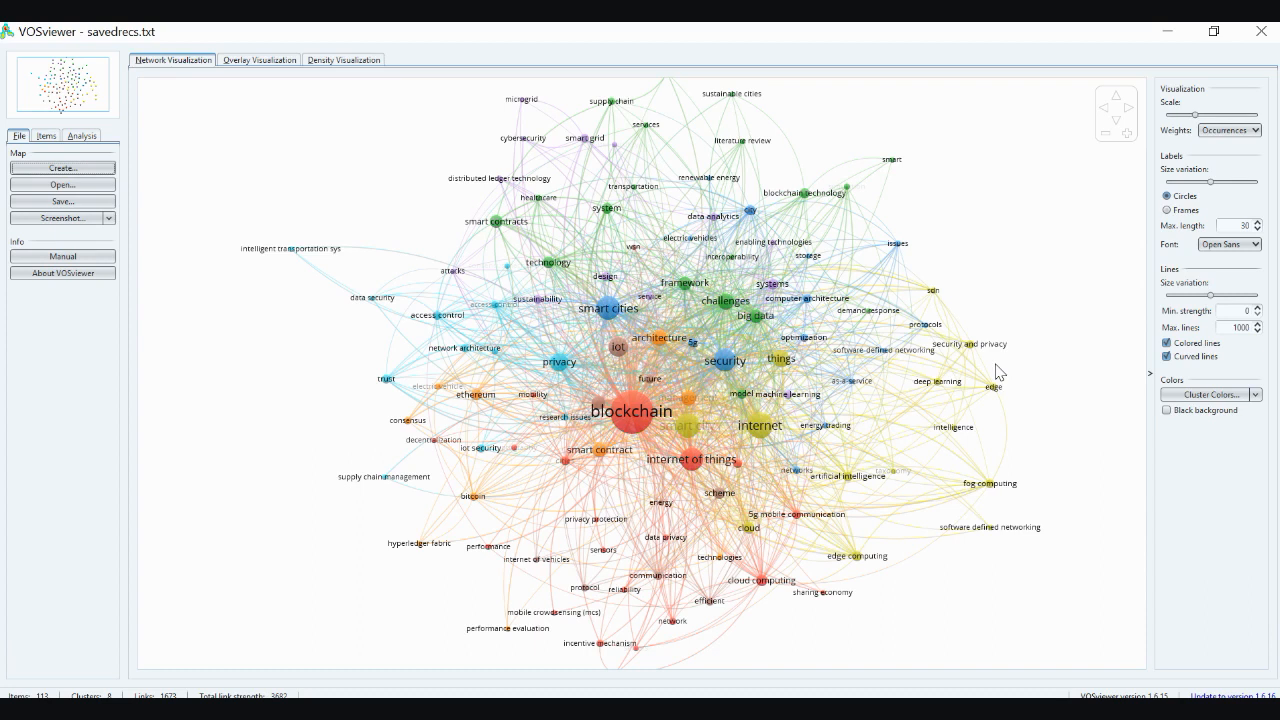
pyautogui.moveTo(913, 385)
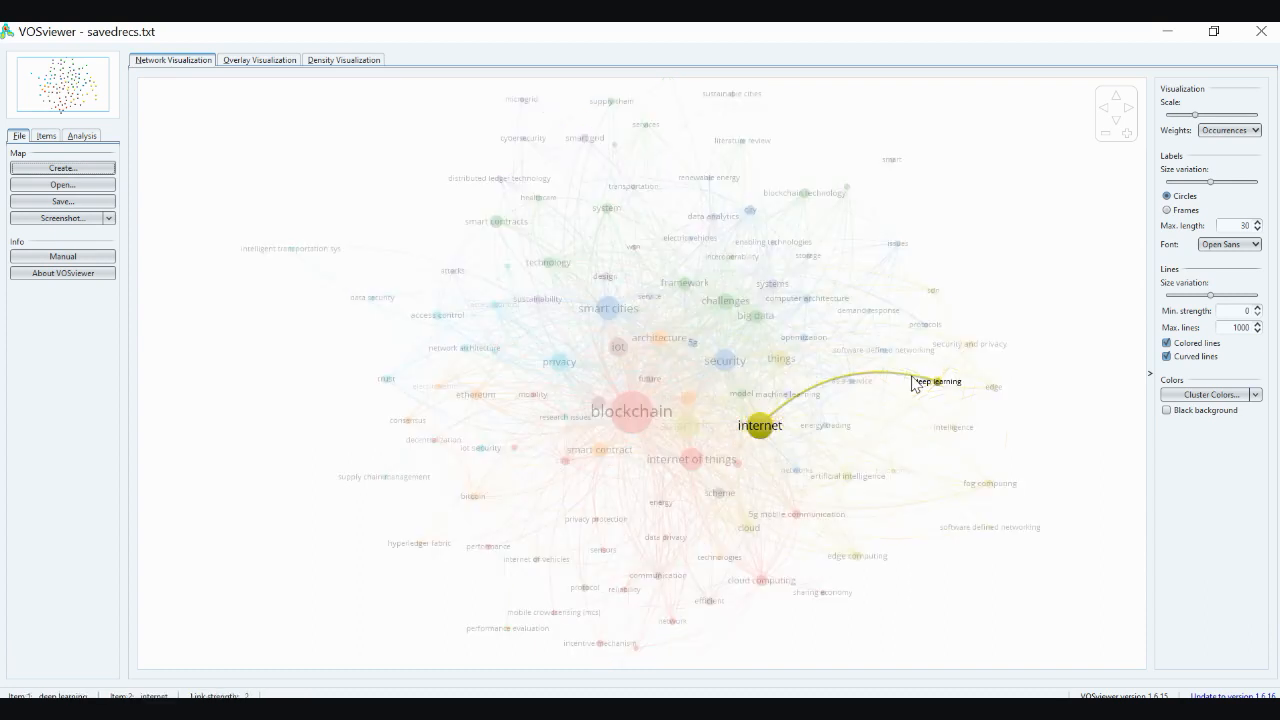